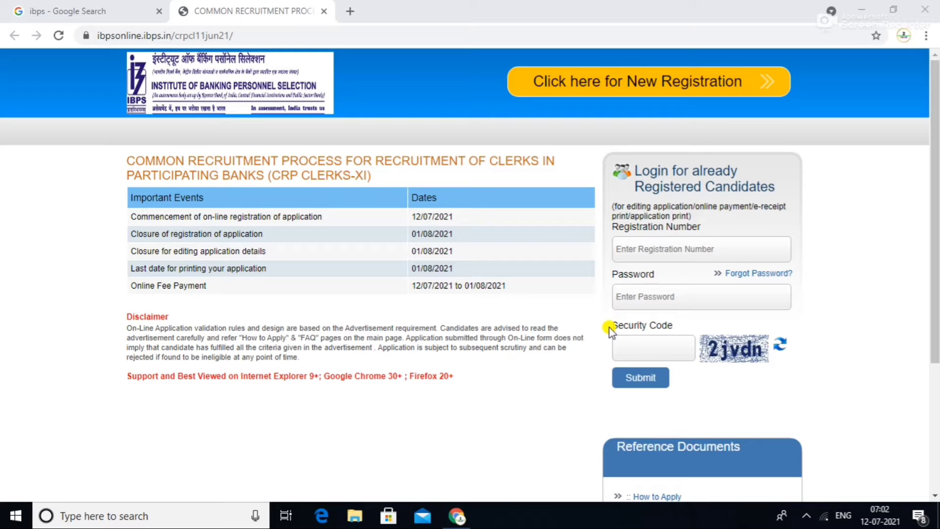
- Switch to the browser tab showing the Google results for 'ibps'
{"action": "left_click", "coordinate": [46, 4]}
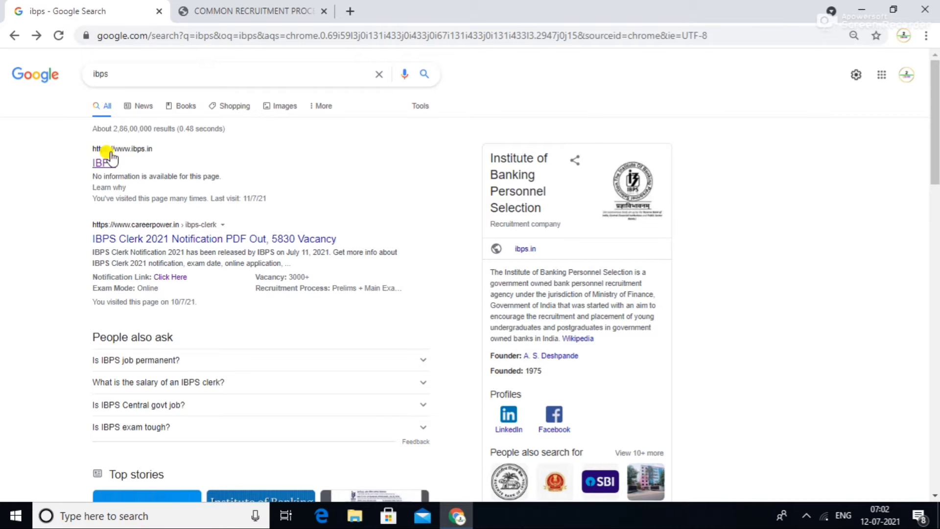
{"action": "left_click", "coordinate": [96, 165]}
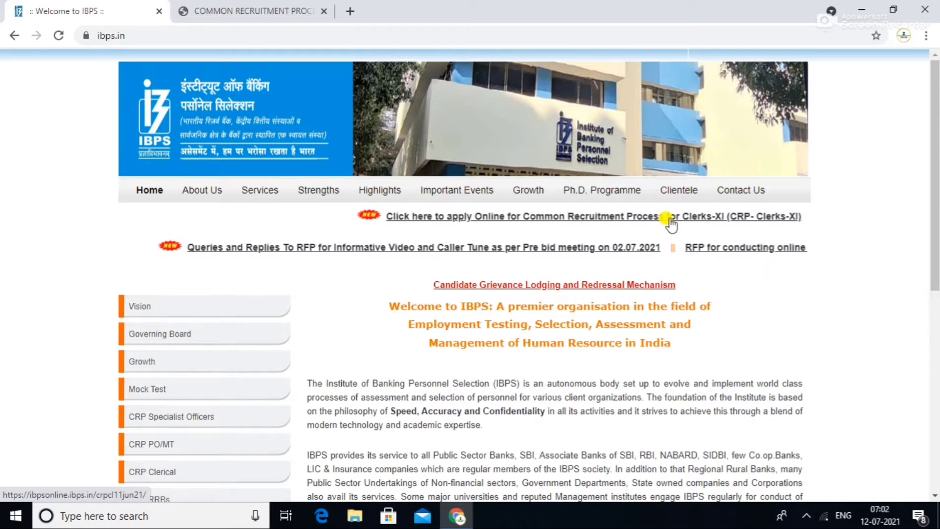
- Return to the Common Recruitment Process Clerks-XI recruitment tab
{"action": "left_click", "coordinate": [603, 218]}
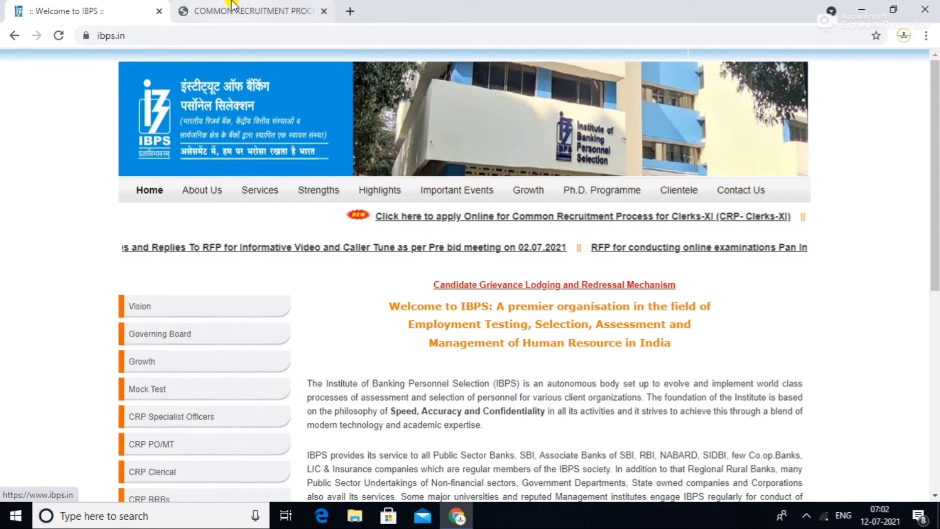
{"action": "left_click", "coordinate": [237, 10]}
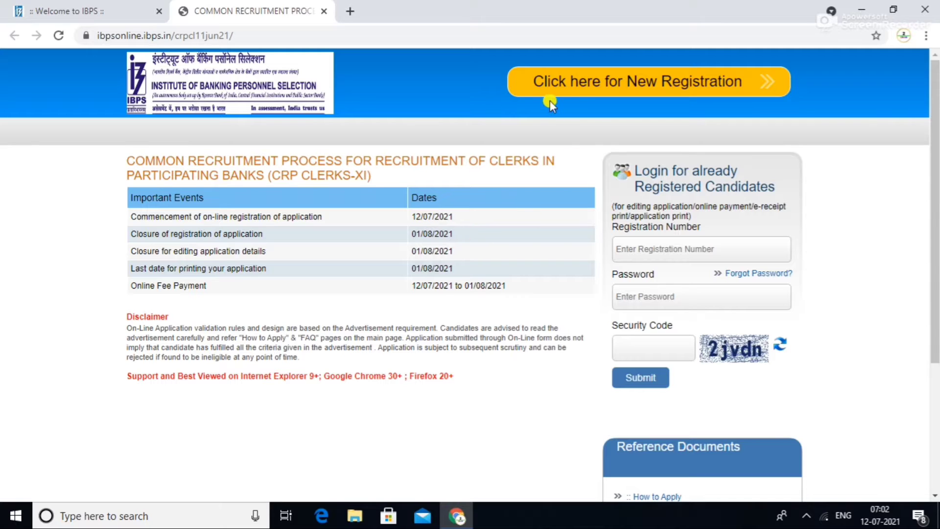
- Start a new CRP Clerks-XI registration and fill in the candidate's first and middle names
{"action": "left_click", "coordinate": [635, 91]}
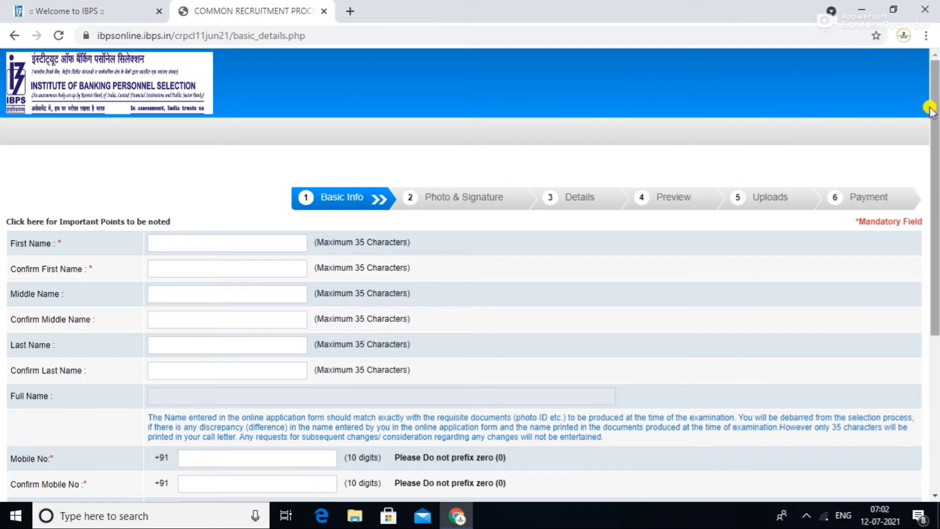
{"action": "left_click_drag", "start_coordinate": [935, 112], "coordinate": [934, 160]}
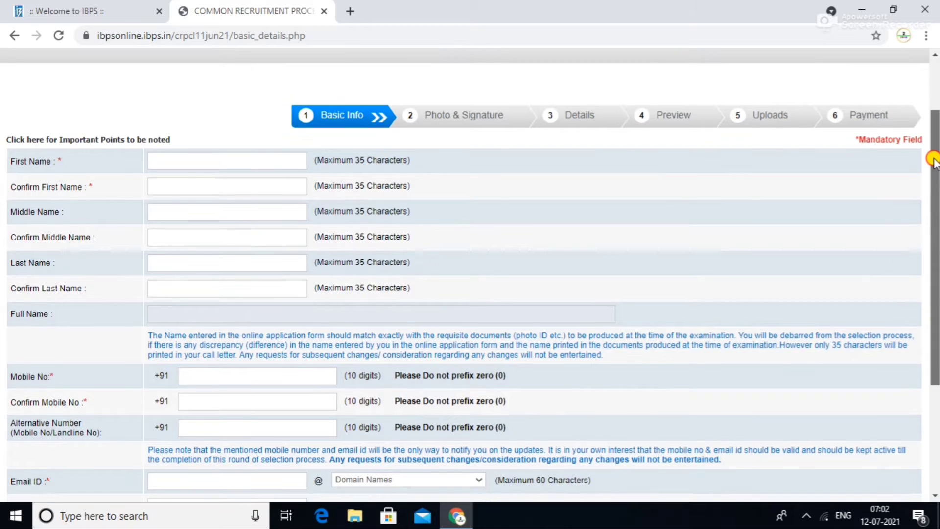
{"action": "left_click", "coordinate": [177, 161]}
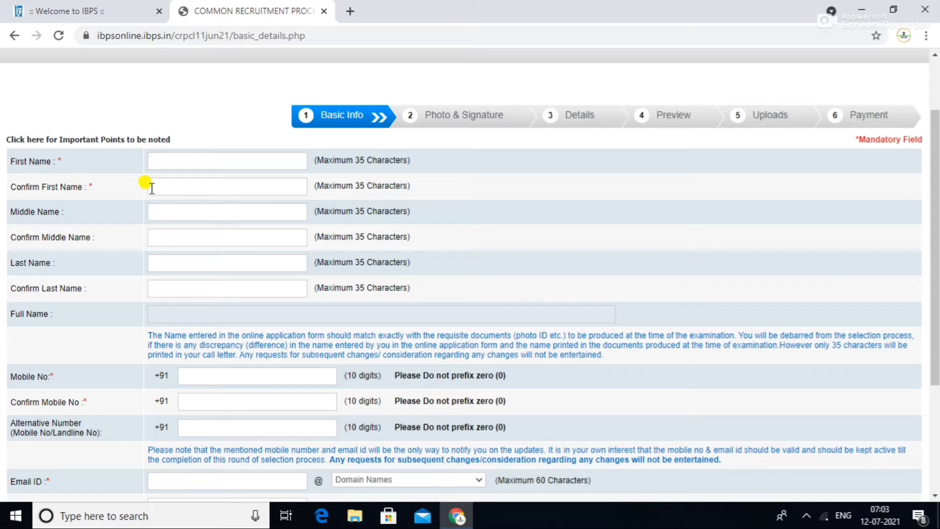
{"action": "left_click", "coordinate": [156, 209]}
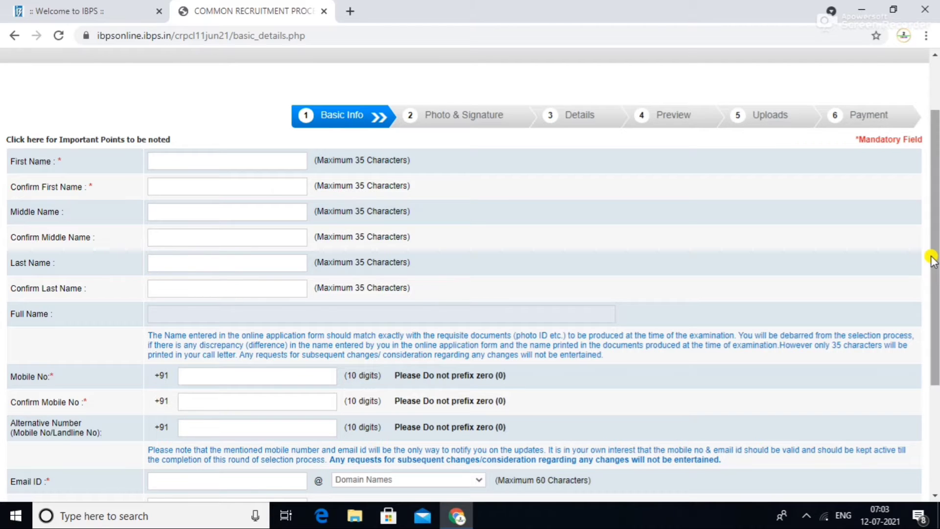
- Enter the confirmation mobile number and email address, with gmail.com as the email domain
{"action": "left_click_drag", "start_coordinate": [931, 258], "coordinate": [917, 315]}
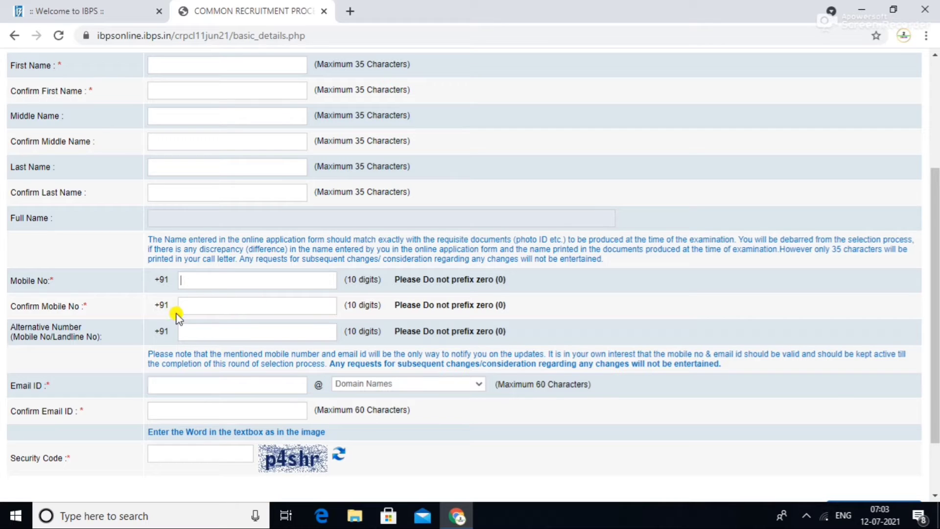
{"action": "left_click", "coordinate": [204, 308]}
{"action": "left_click", "coordinate": [164, 386]}
{"action": "left_click", "coordinate": [386, 383]}
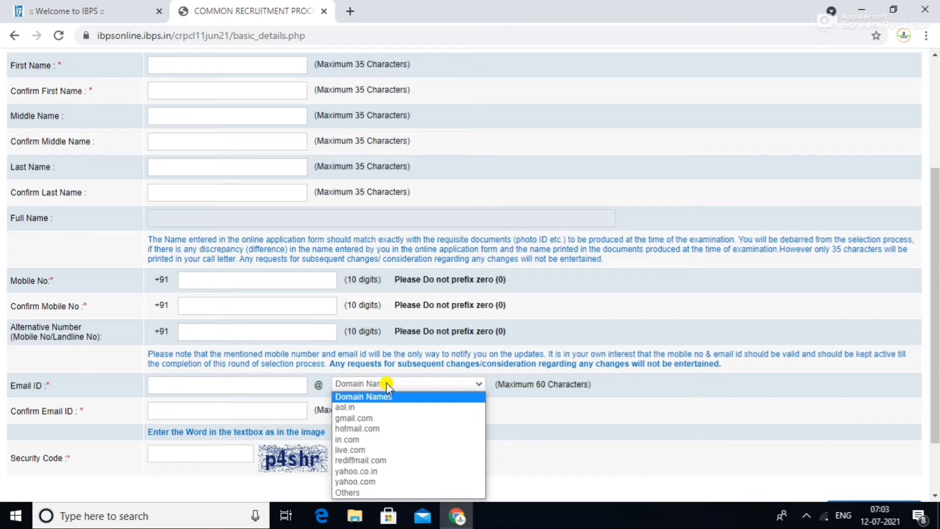
{"action": "left_click", "coordinate": [365, 418]}
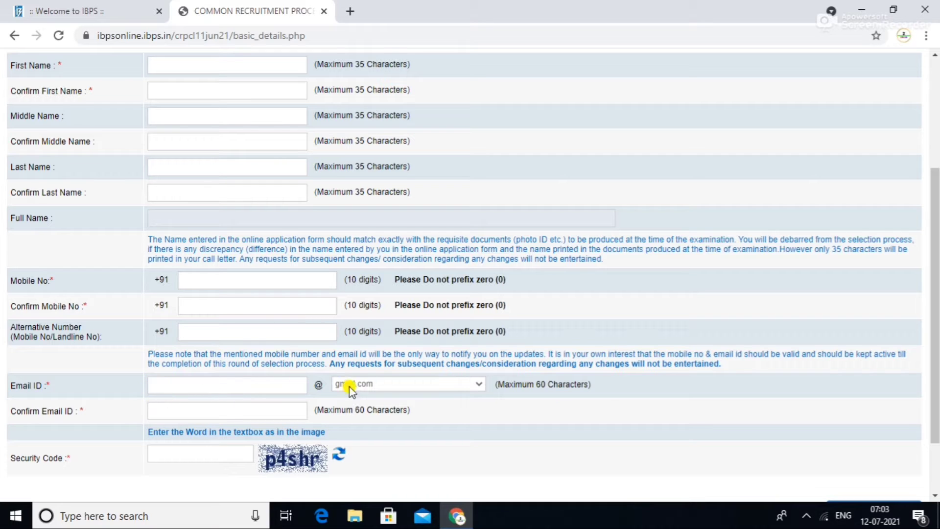
{"action": "left_click", "coordinate": [152, 408]}
{"action": "left_click_drag", "start_coordinate": [930, 371], "coordinate": [933, 431]}
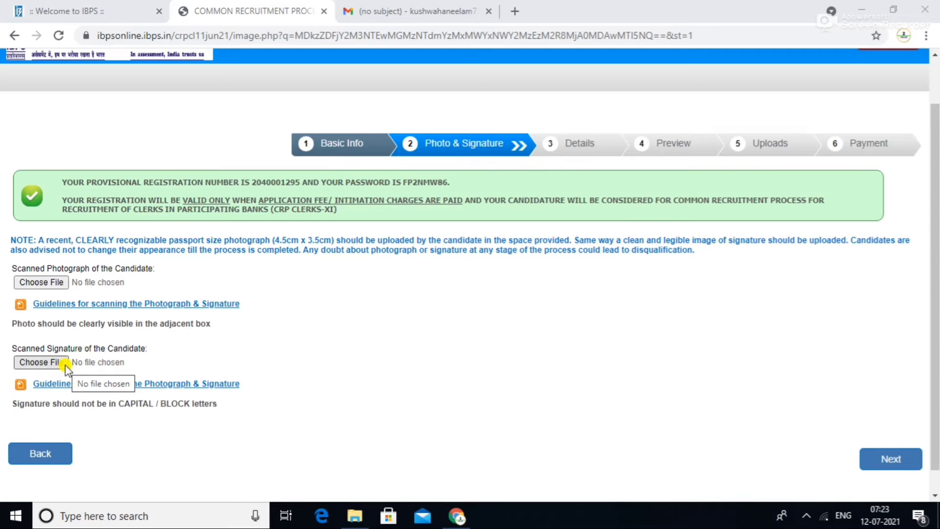
{"action": "left_click", "coordinate": [47, 281]}
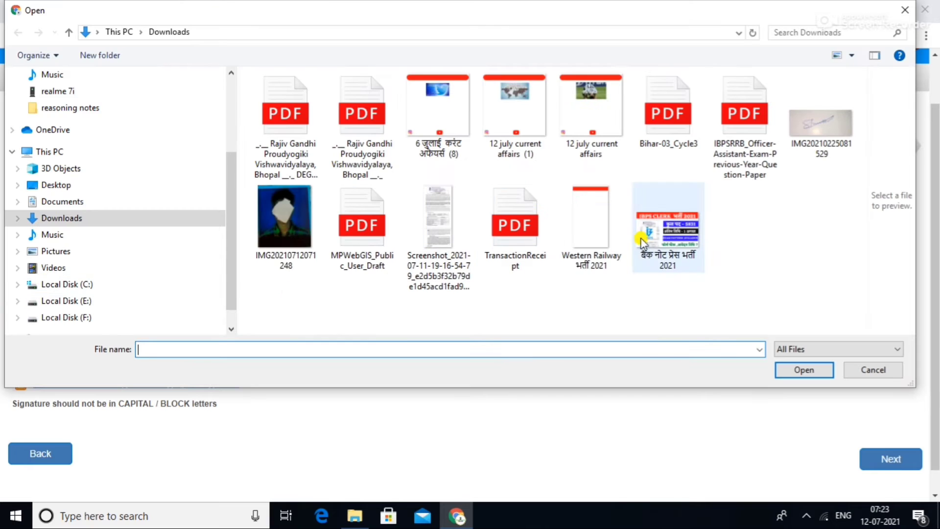
{"action": "left_click", "coordinate": [283, 222]}
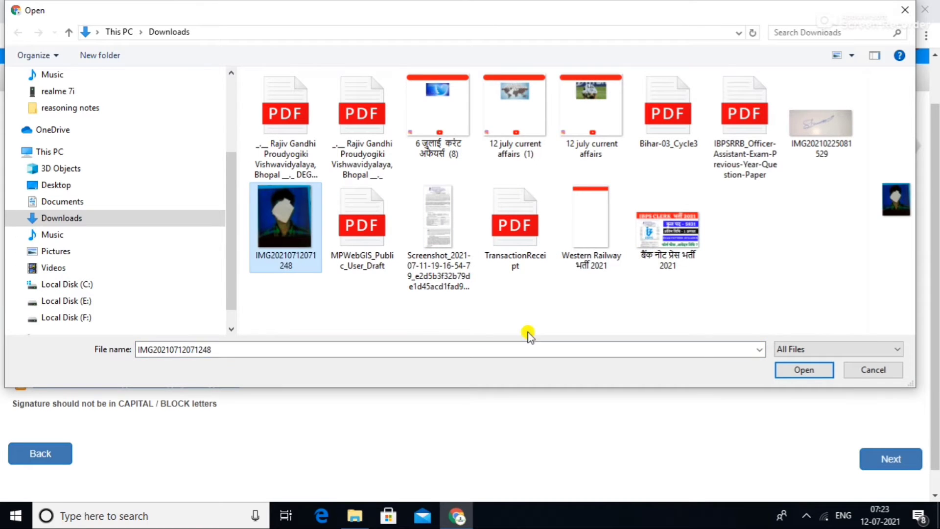
{"action": "left_click", "coordinate": [789, 372]}
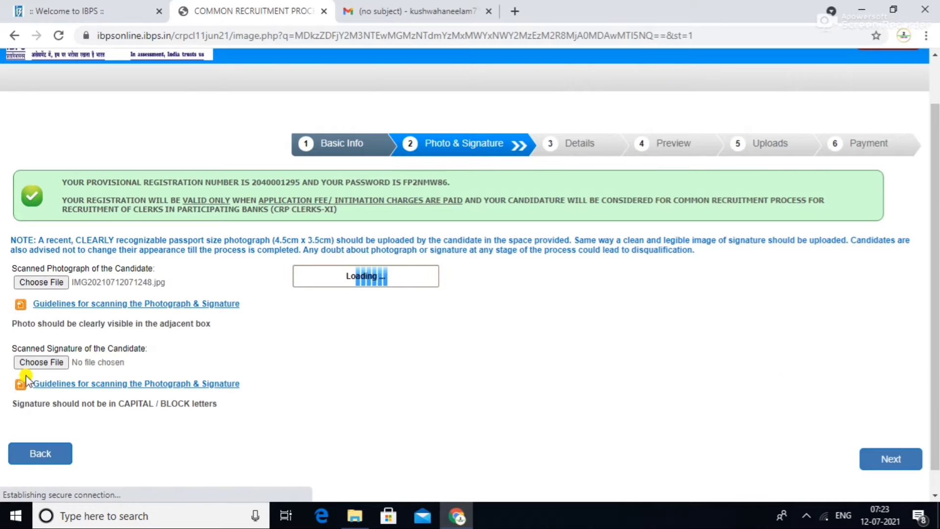
{"action": "scroll", "coordinate": [220, 350], "scroll_direction": "down", "scroll_amount": 2}
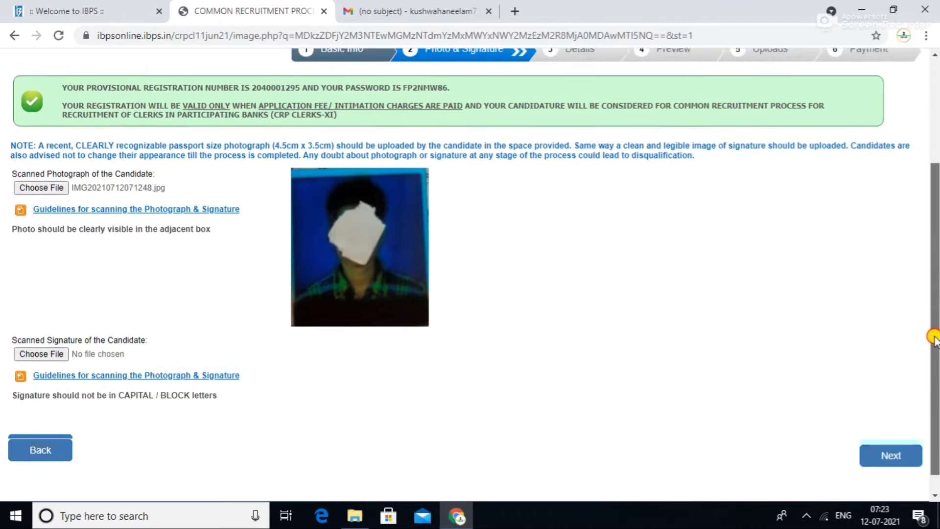
{"action": "left_click", "coordinate": [55, 341]}
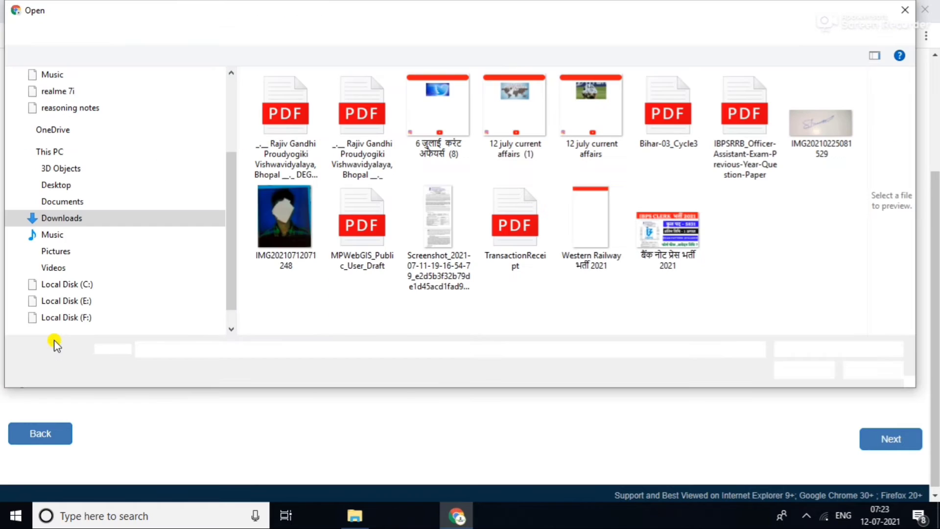
{"action": "left_click", "coordinate": [813, 132]}
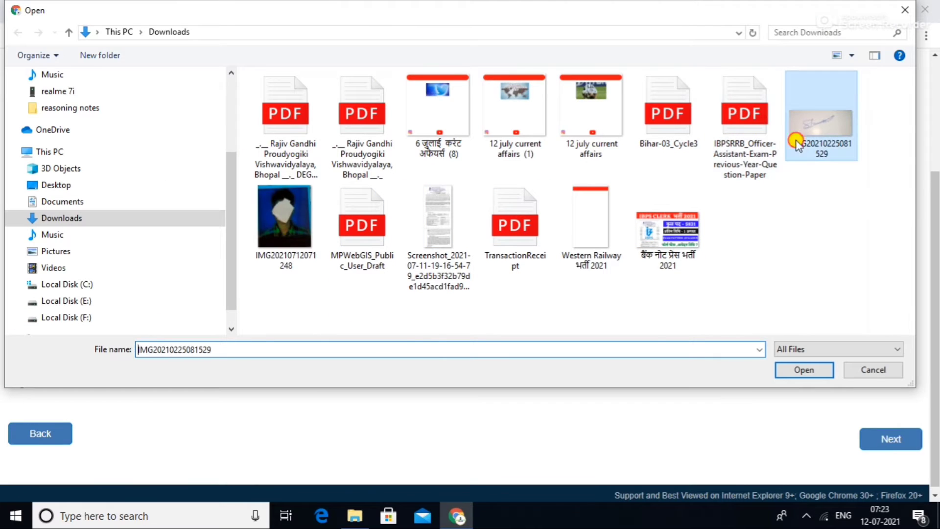
{"action": "left_click", "coordinate": [805, 372]}
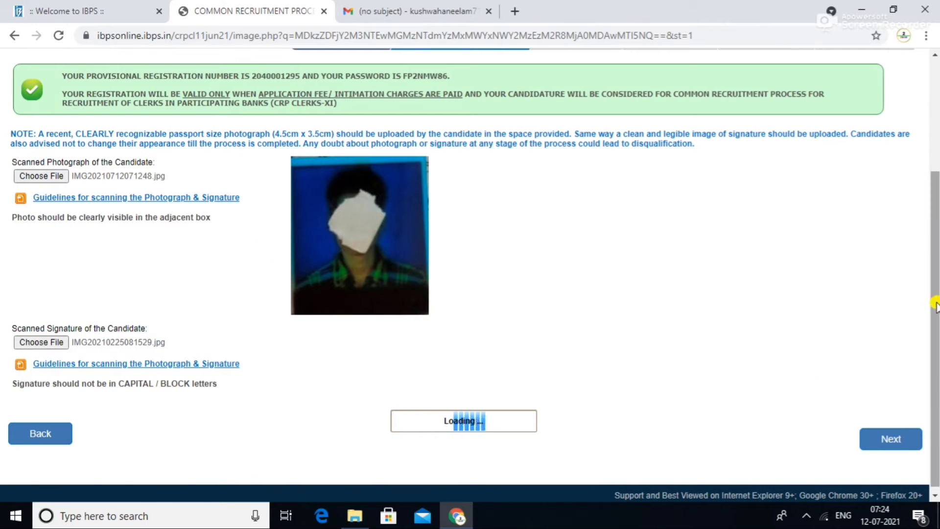
{"action": "left_click_drag", "start_coordinate": [936, 303], "coordinate": [936, 329]}
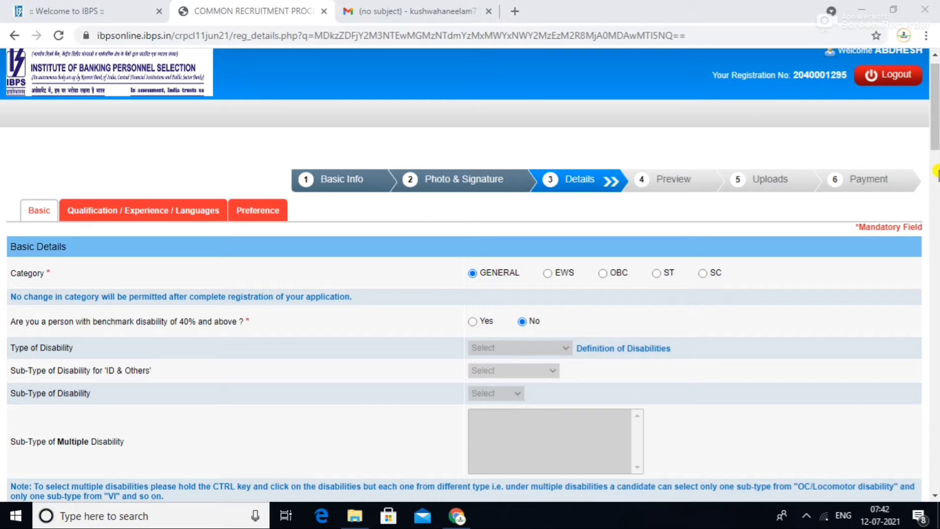
- Answer No to the benchmark disability question, keeping Category as GENERAL
{"action": "left_click_drag", "start_coordinate": [935, 142], "coordinate": [935, 169]}
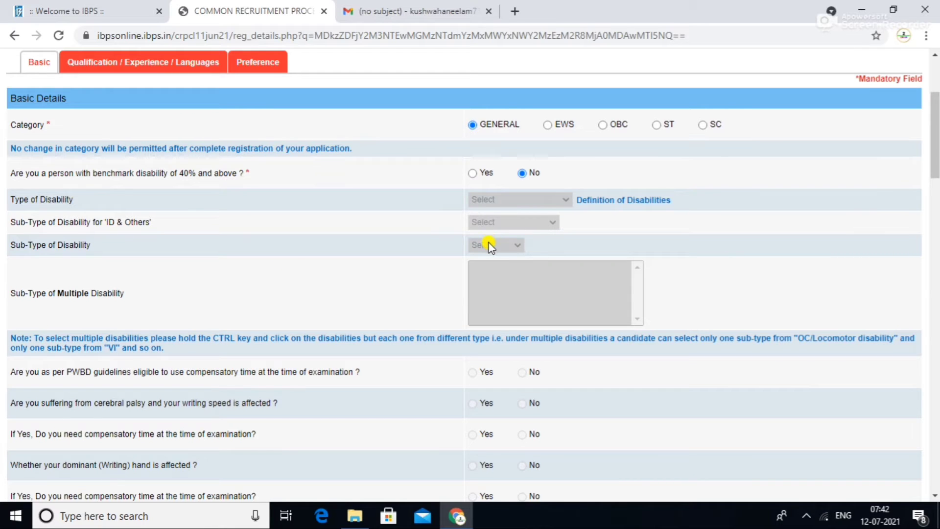
{"action": "left_click", "coordinate": [522, 173]}
{"action": "scroll", "coordinate": [601, 332], "scroll_direction": "down", "scroll_amount": 1}
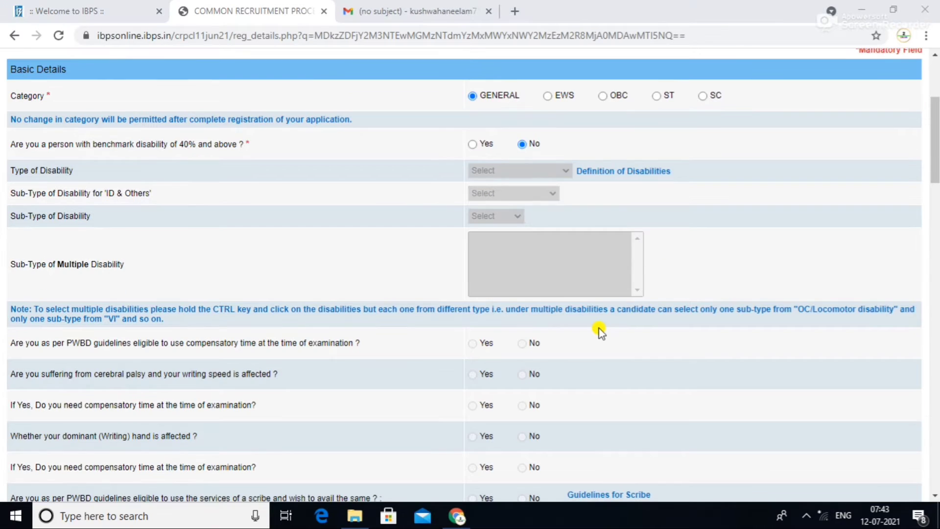
{"action": "left_click_drag", "start_coordinate": [935, 144], "coordinate": [936, 195]}
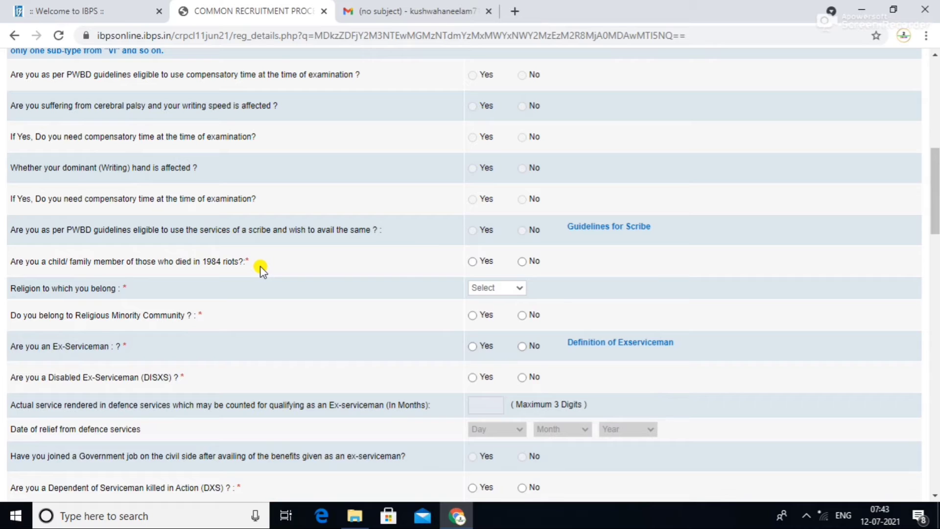
- Set religion to Hindu and answer No to the 1984 riots, religious minority, disabled ex-serviceman and DXS questions
{"action": "left_click", "coordinate": [523, 262]}
{"action": "left_click", "coordinate": [519, 289]}
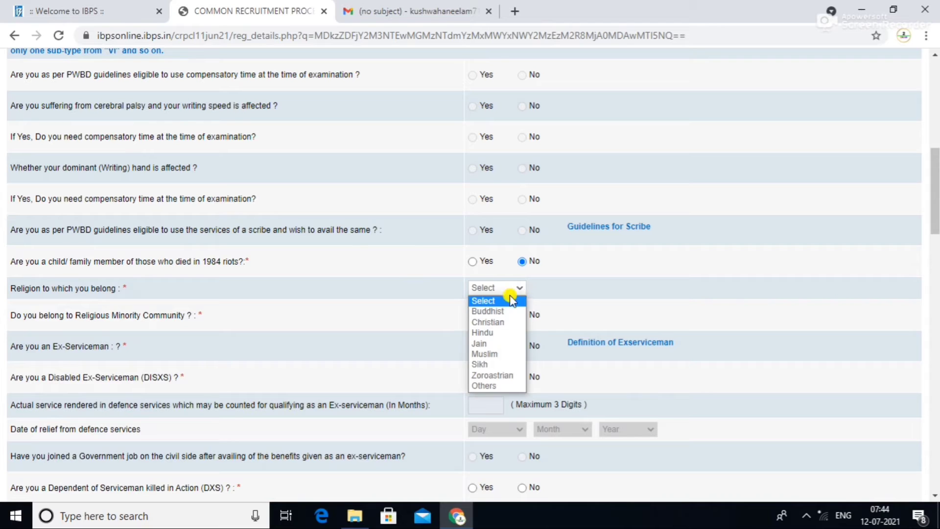
{"action": "left_click", "coordinate": [492, 333]}
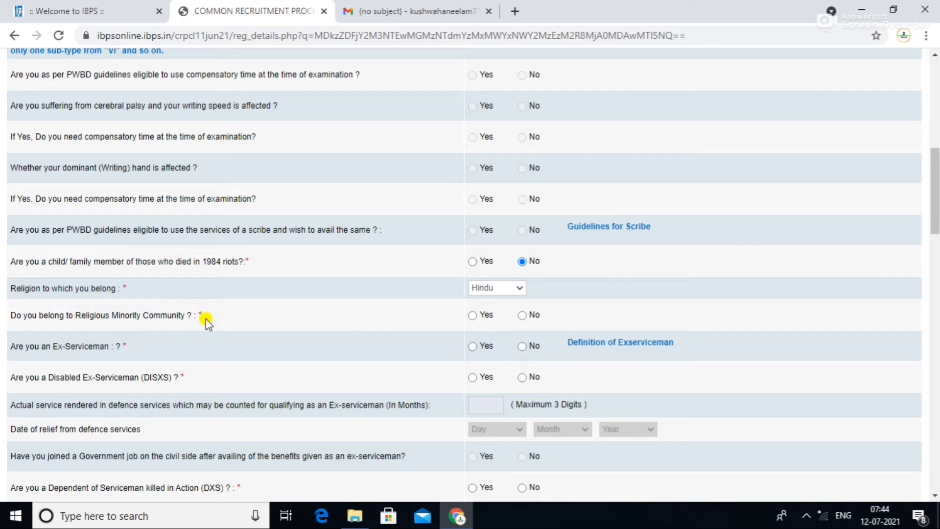
{"action": "left_click", "coordinate": [523, 316]}
{"action": "left_click", "coordinate": [522, 377]}
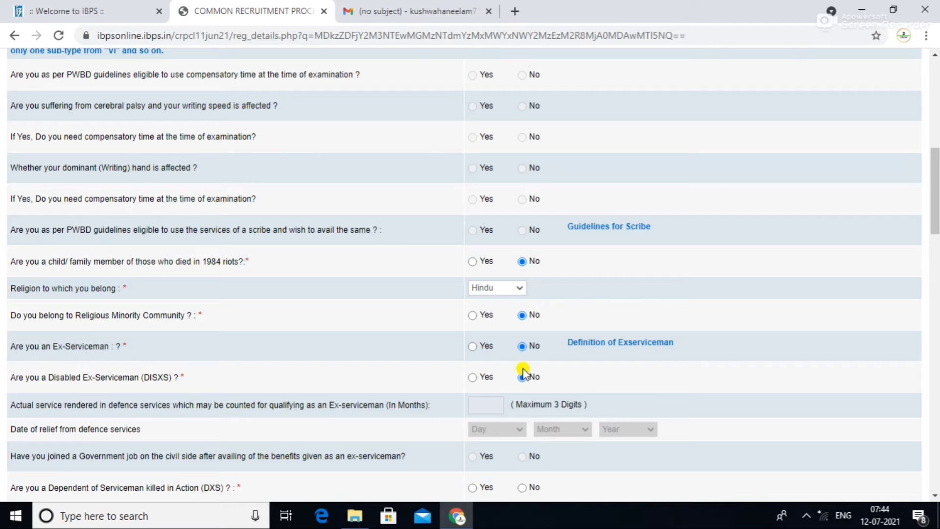
{"action": "left_click_drag", "start_coordinate": [936, 172], "coordinate": [935, 232]}
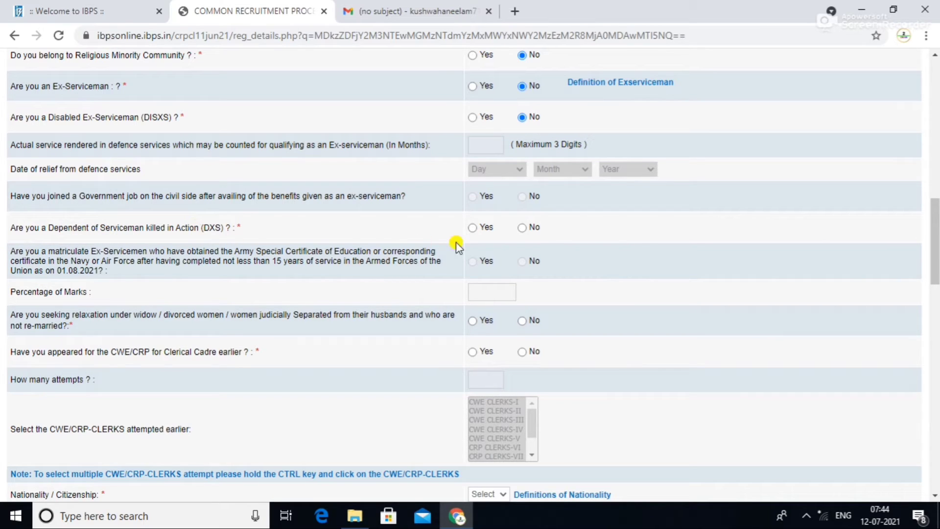
{"action": "left_click", "coordinate": [522, 228]}
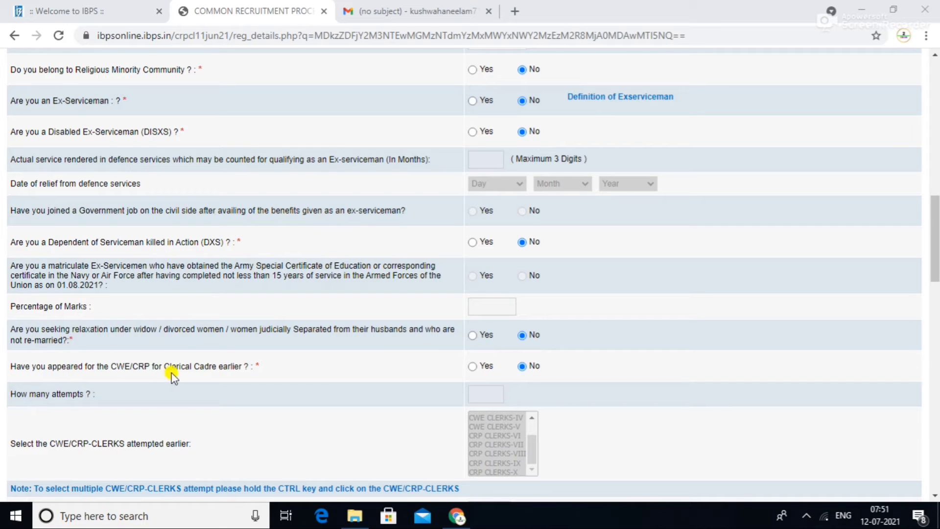
{"action": "left_click", "coordinate": [472, 367]}
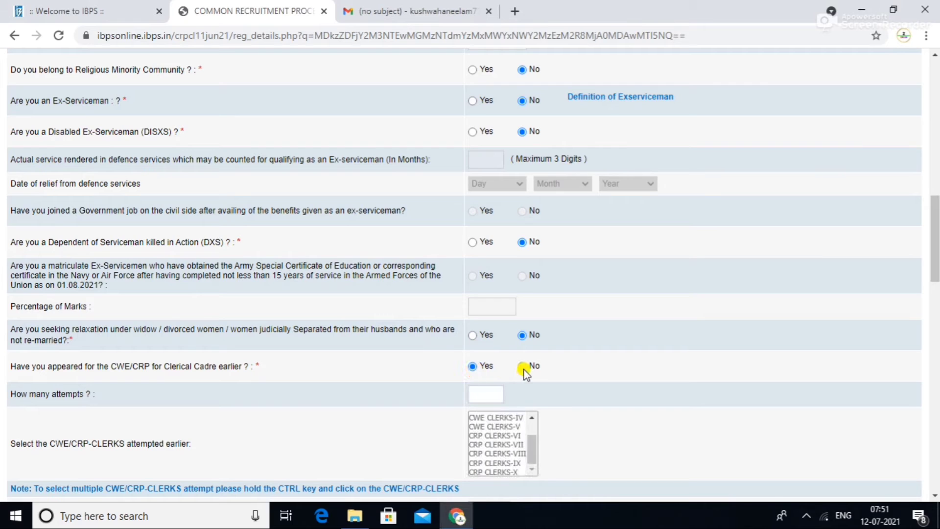
{"action": "left_click", "coordinate": [476, 393]}
{"action": "type", "text": "1"}
{"action": "left_click", "coordinate": [494, 463]}
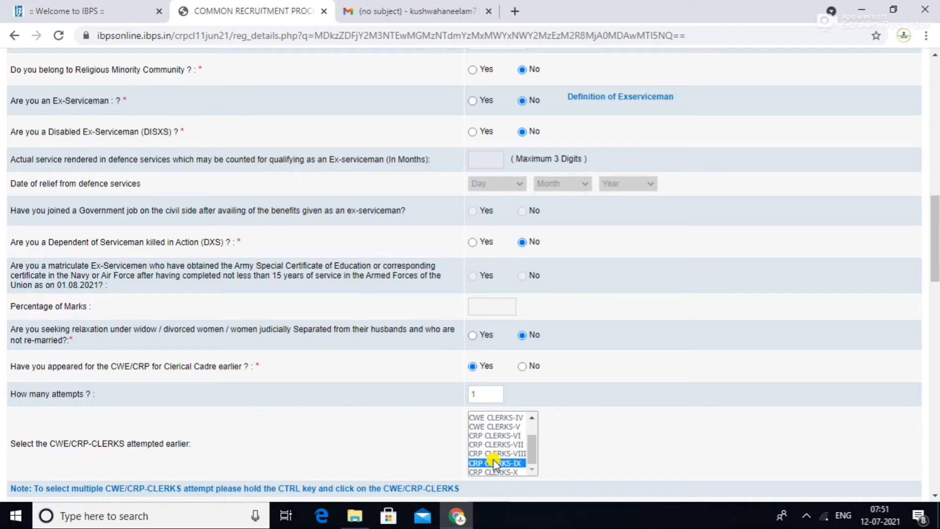
{"action": "left_click", "coordinate": [494, 444], "text": "ctrl"}
{"action": "left_click", "coordinate": [484, 395]}
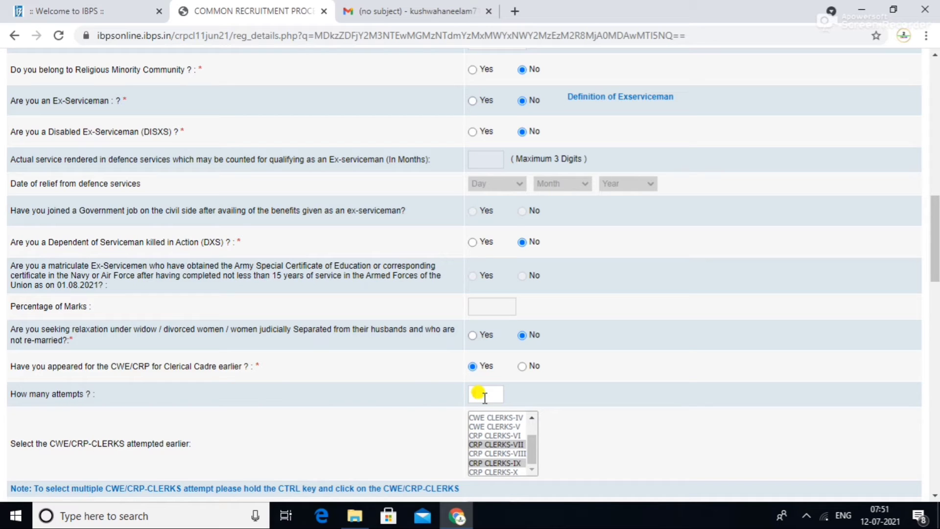
{"action": "left_click", "coordinate": [522, 366]}
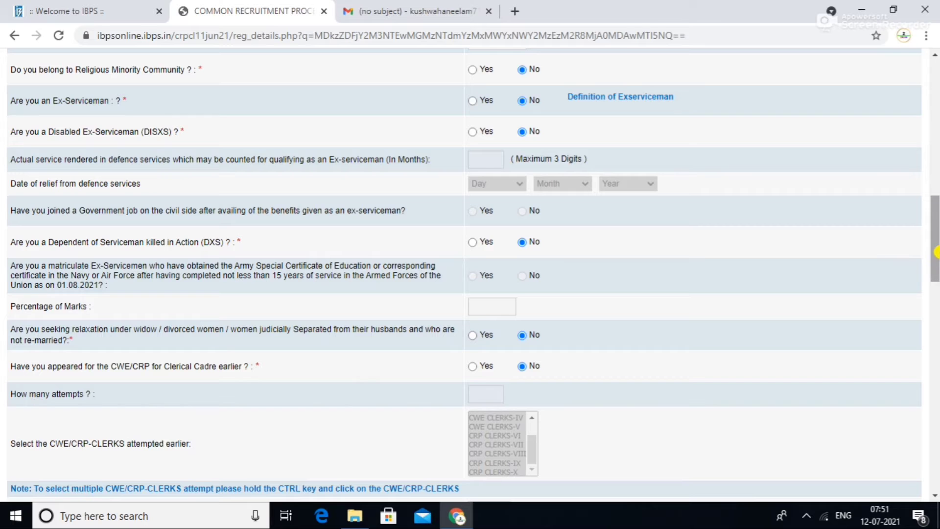
- Set nationality to Indian and Vacancies of State/UT to Chandigarh (state code 16)
{"action": "left_click_drag", "start_coordinate": [936, 254], "coordinate": [935, 304]}
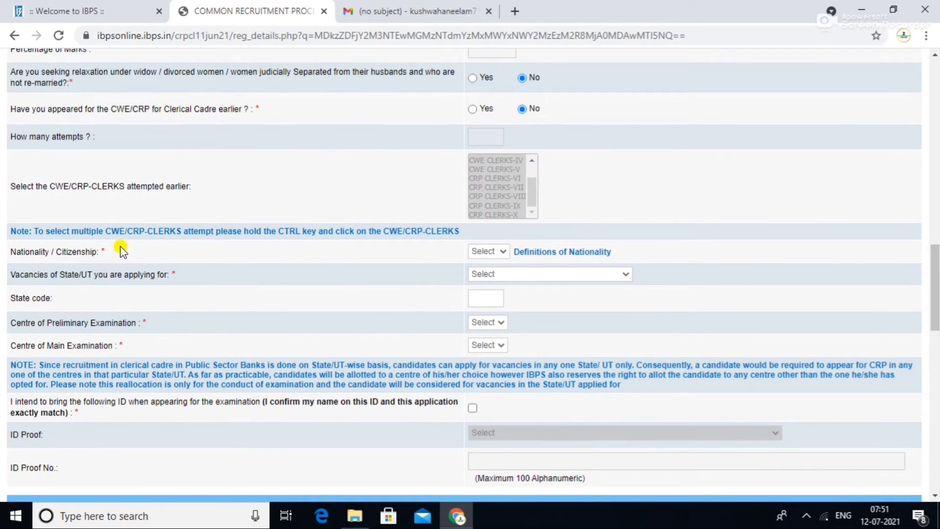
{"action": "left_click", "coordinate": [494, 252]}
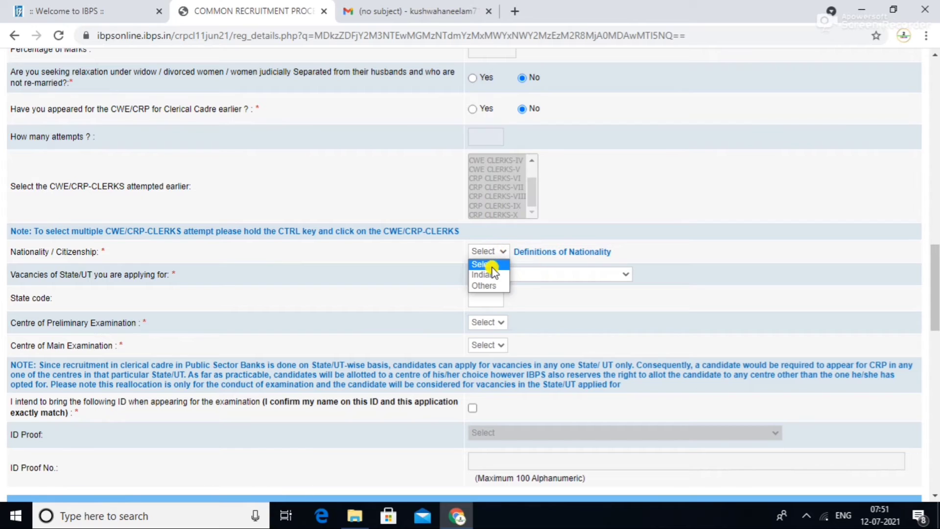
{"action": "left_click", "coordinate": [490, 274]}
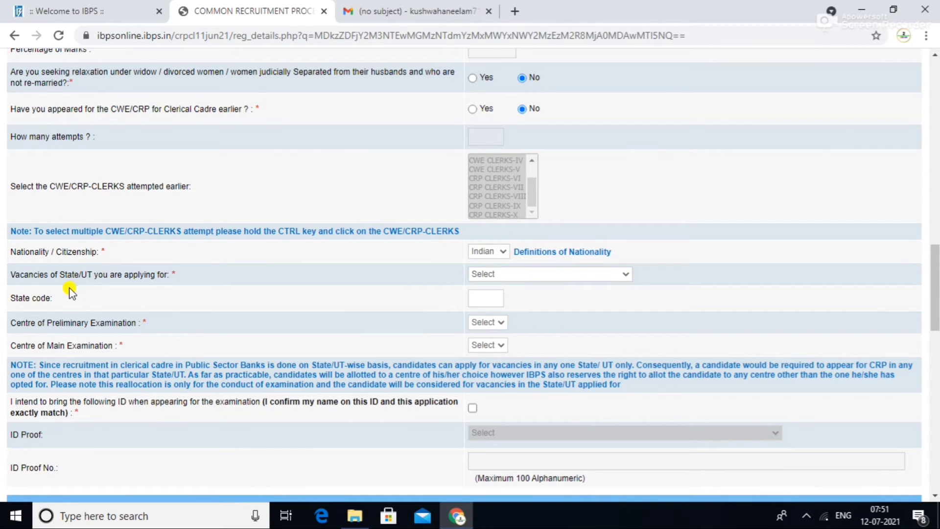
{"action": "left_click", "coordinate": [557, 275]}
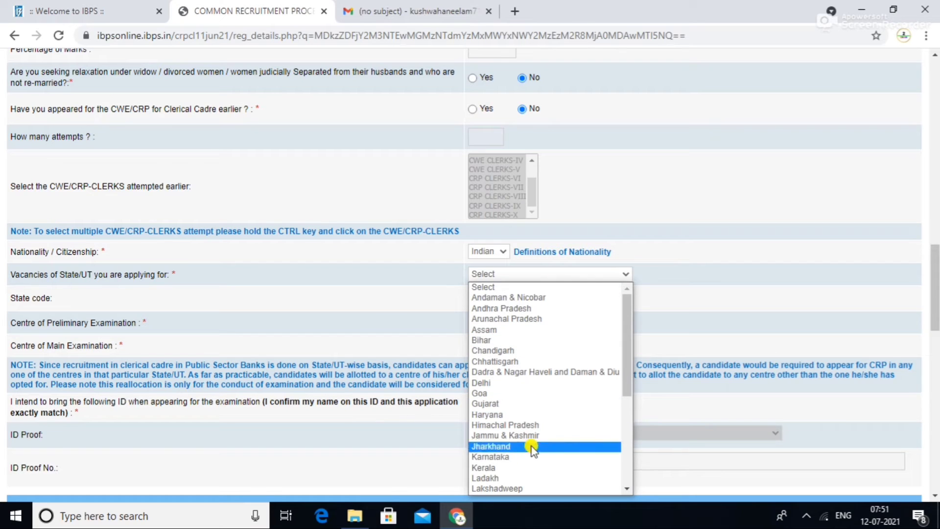
{"action": "left_click", "coordinate": [537, 351]}
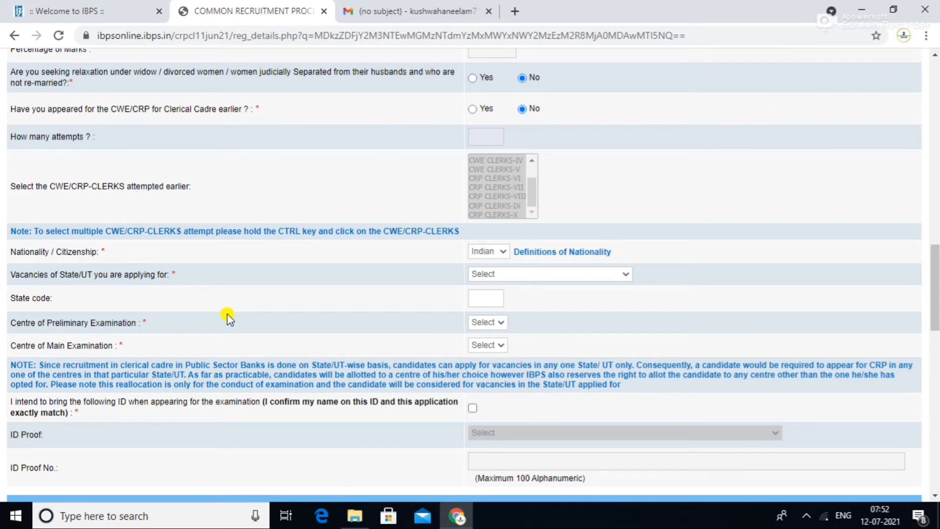
- Choose Chandigarh/Mohali for both the Preliminary and Main examination centres
{"action": "left_click", "coordinate": [478, 323]}
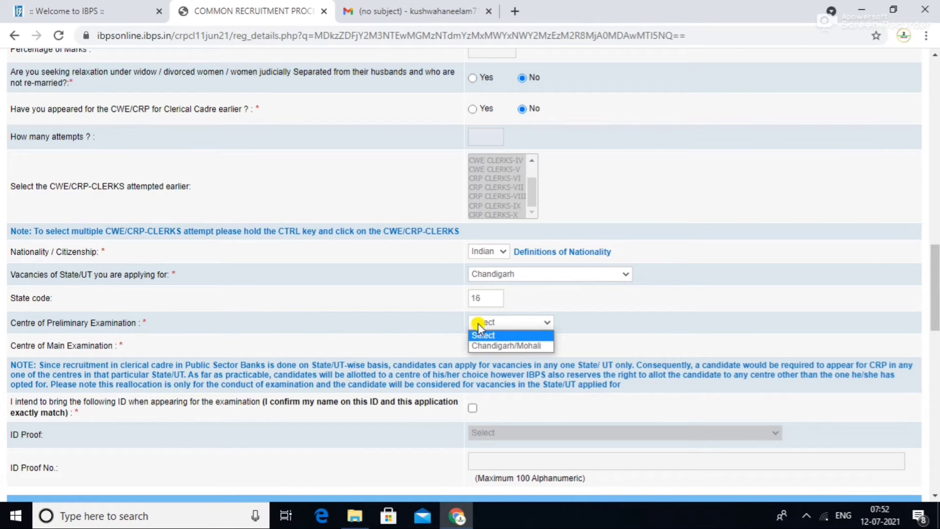
{"action": "left_click", "coordinate": [484, 346]}
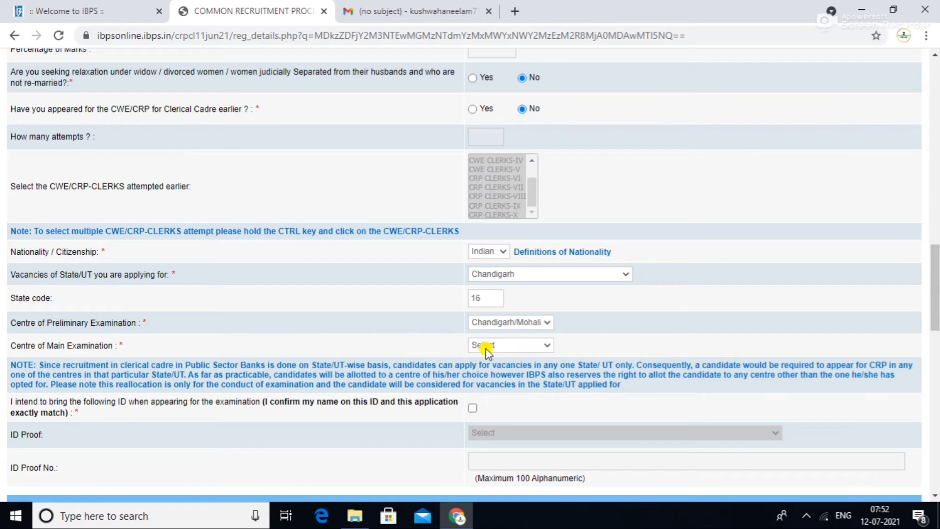
{"action": "left_click", "coordinate": [538, 345]}
{"action": "left_click", "coordinate": [513, 368]}
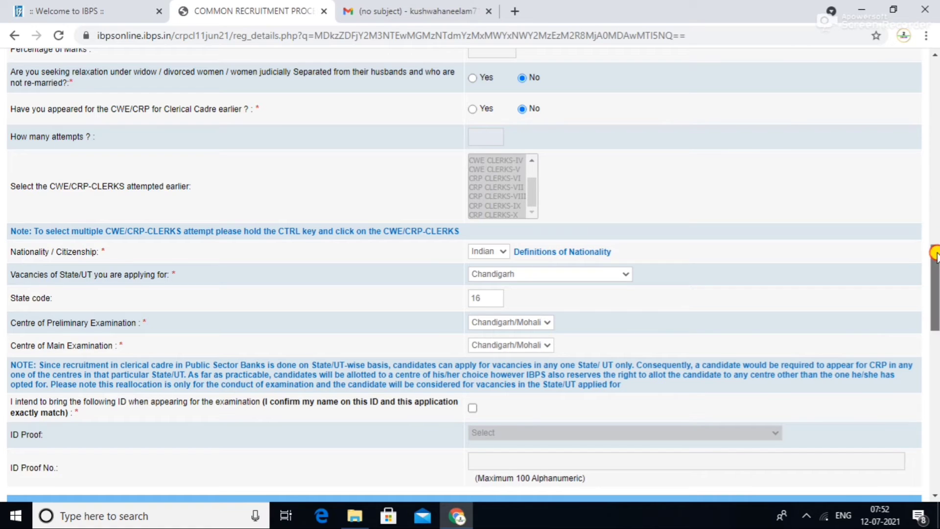
{"action": "scroll", "coordinate": [933, 298], "scroll_direction": "down", "scroll_amount": 2}
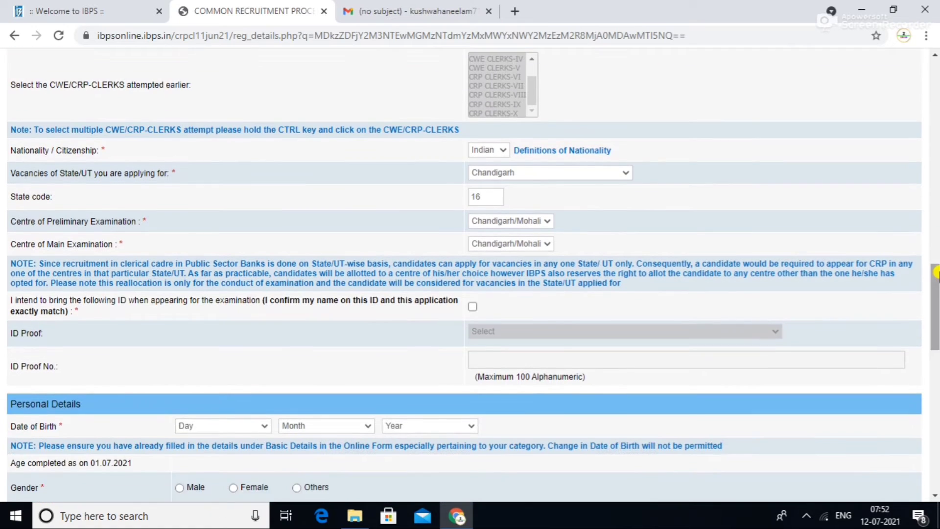
- Tick the ID declaration, choose Aadhar Card as ID proof, and enter the ID proof number
{"action": "left_click", "coordinate": [473, 308]}
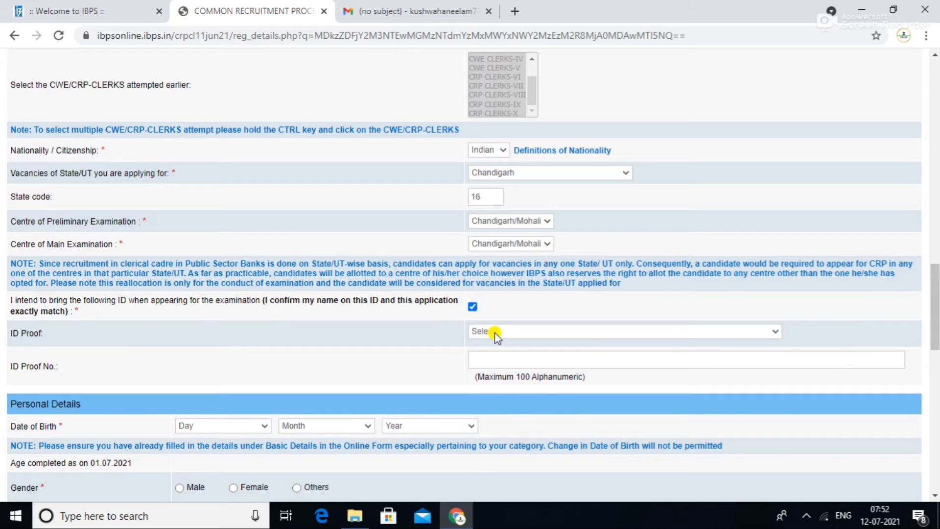
{"action": "left_click", "coordinate": [493, 331]}
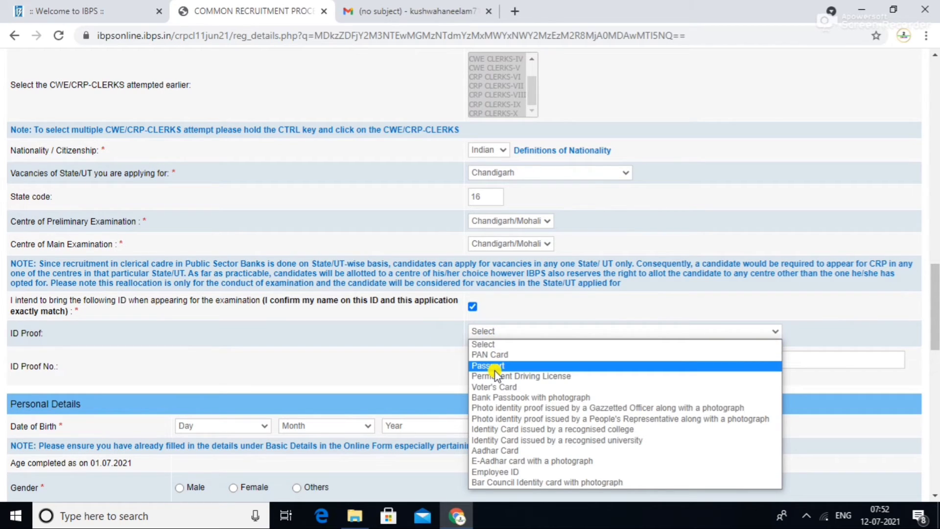
{"action": "left_click", "coordinate": [504, 450]}
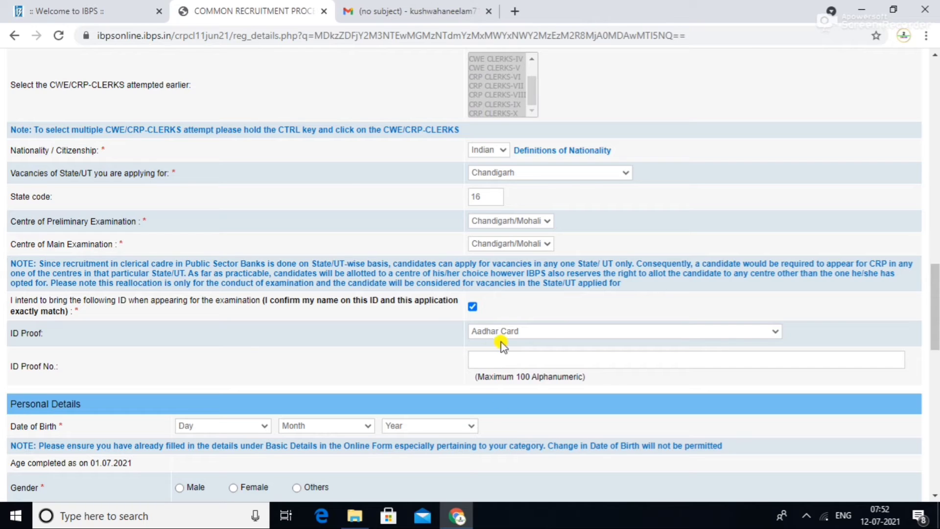
{"action": "left_click", "coordinate": [490, 360]}
{"action": "scroll", "coordinate": [118, 428], "scroll_direction": "down", "scroll_amount": 3}
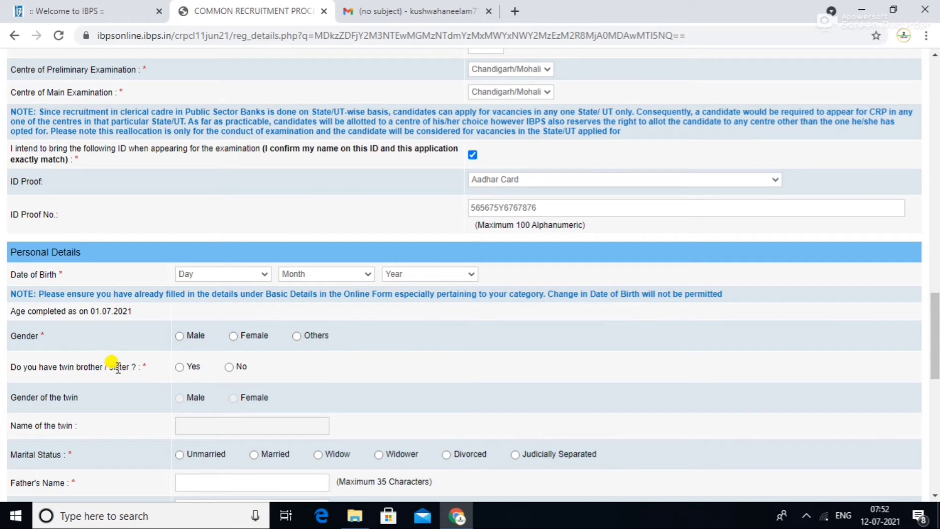
- Answer No for twin, set marital status to Unmarried, and fill the father's and mother's name fields
{"action": "scroll", "coordinate": [936, 319], "scroll_direction": "down", "scroll_amount": 2}
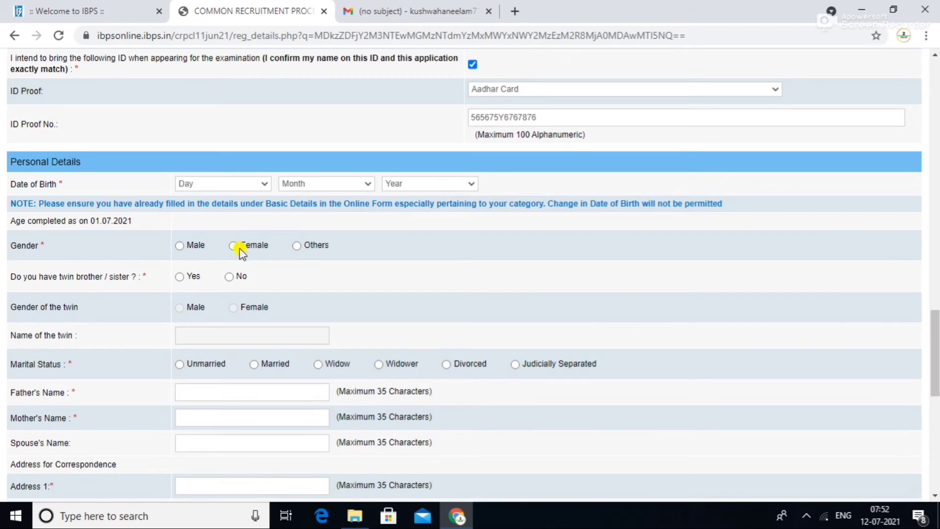
{"action": "left_click", "coordinate": [234, 275]}
{"action": "left_click", "coordinate": [179, 365]}
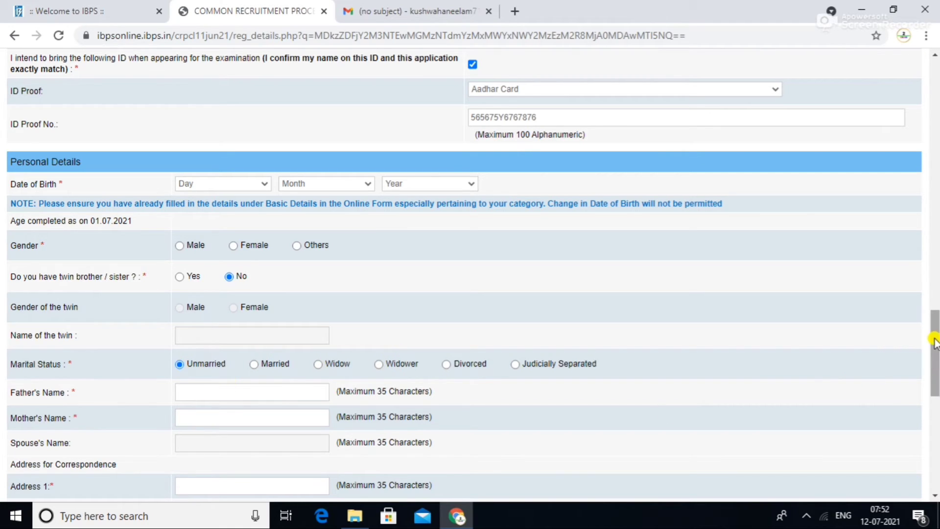
{"action": "scroll", "coordinate": [934, 395], "scroll_direction": "down", "scroll_amount": 3}
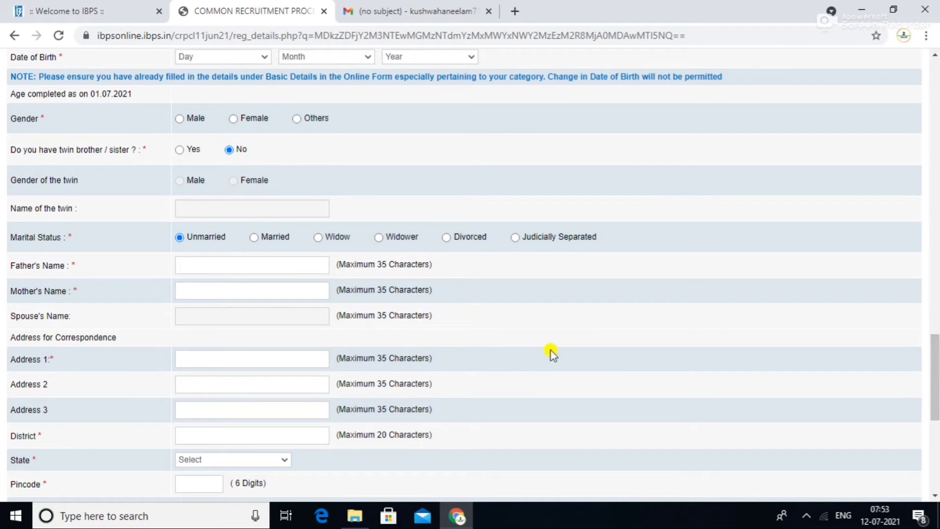
{"action": "left_click", "coordinate": [180, 264]}
{"action": "left_click", "coordinate": [181, 289]}
- Fill correspondence Address 1 from the saved address and move on to the correspondence pincode
{"action": "left_click", "coordinate": [198, 361]}
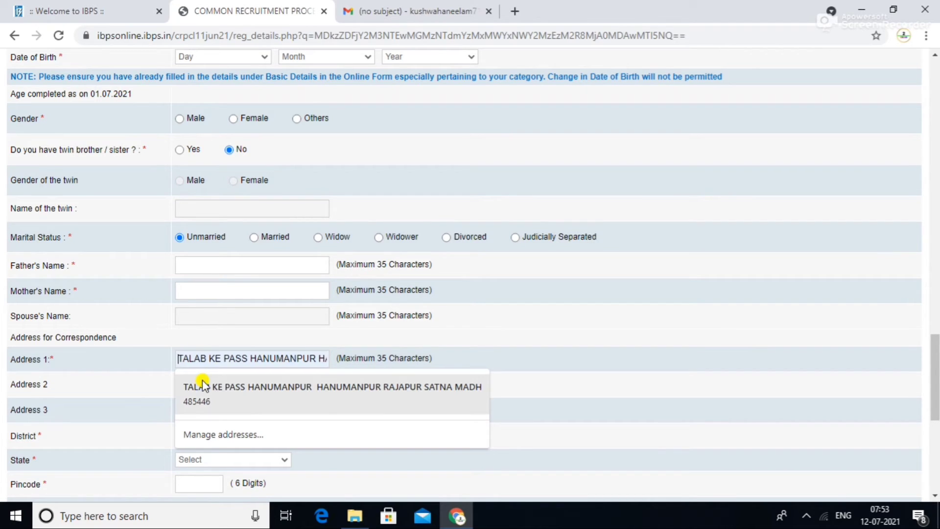
{"action": "left_click", "coordinate": [203, 383]}
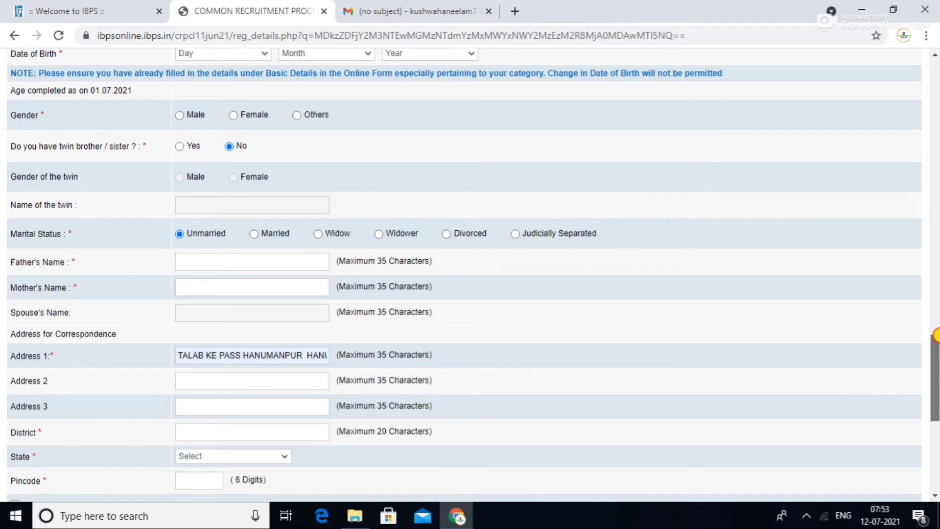
{"action": "scroll", "coordinate": [230, 382], "scroll_direction": "down", "scroll_amount": 2}
{"action": "left_click", "coordinate": [213, 355]}
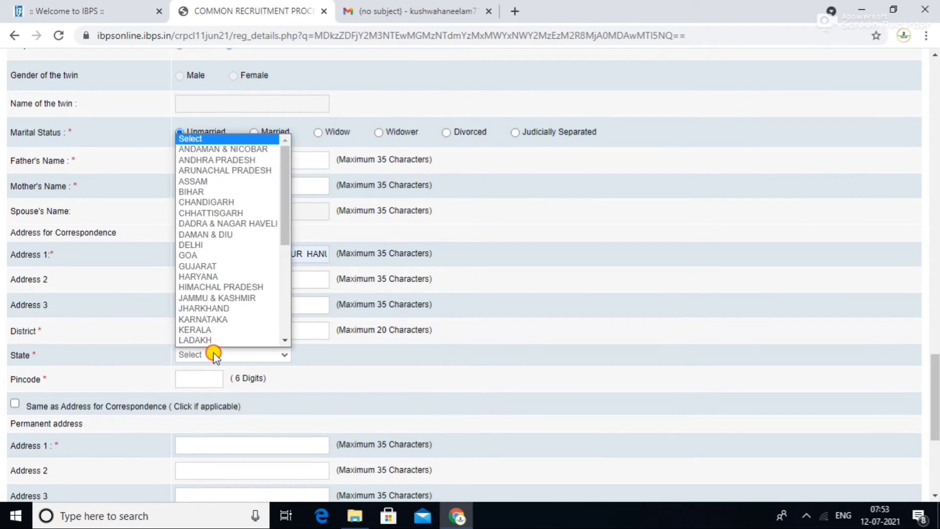
{"action": "left_click", "coordinate": [214, 356]}
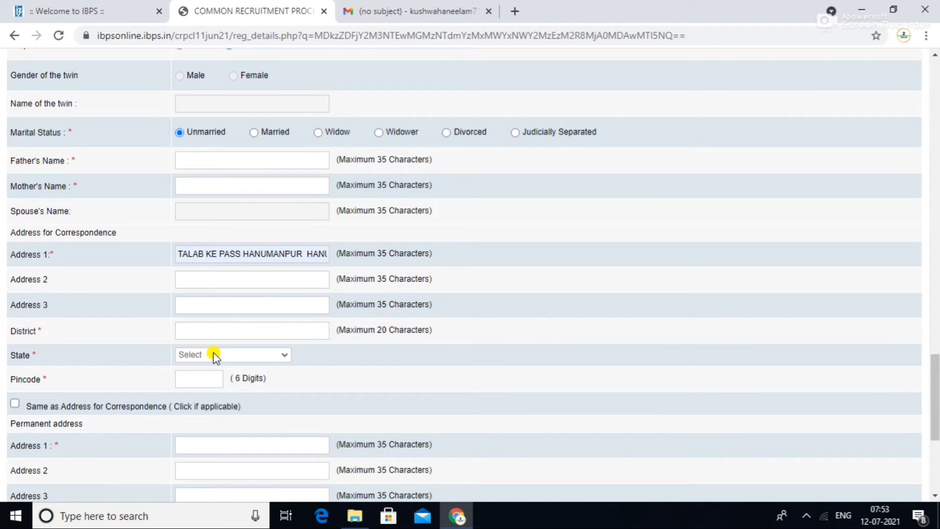
{"action": "left_click", "coordinate": [205, 378]}
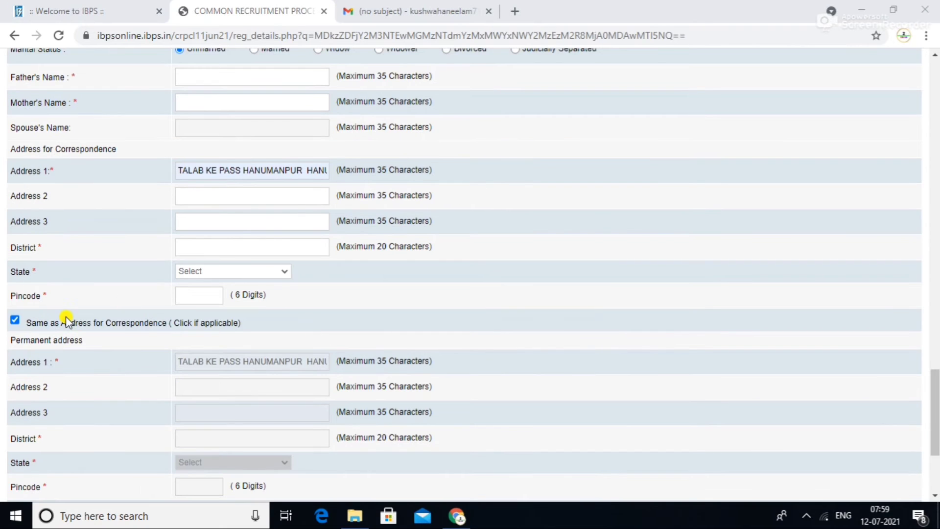
{"action": "left_click", "coordinate": [15, 319]}
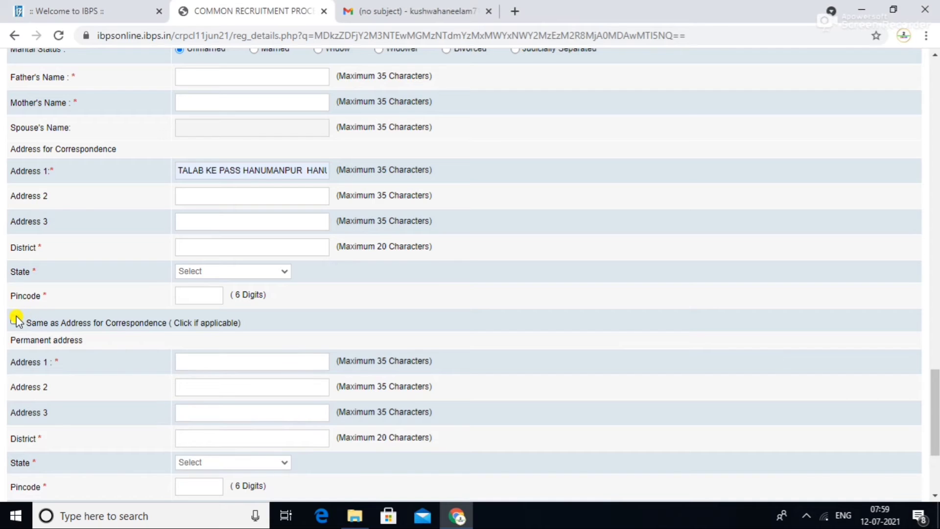
{"action": "left_click", "coordinate": [14, 320]}
{"action": "left_click", "coordinate": [935, 377]}
{"action": "left_click_drag", "start_coordinate": [936, 377], "coordinate": [906, 398]}
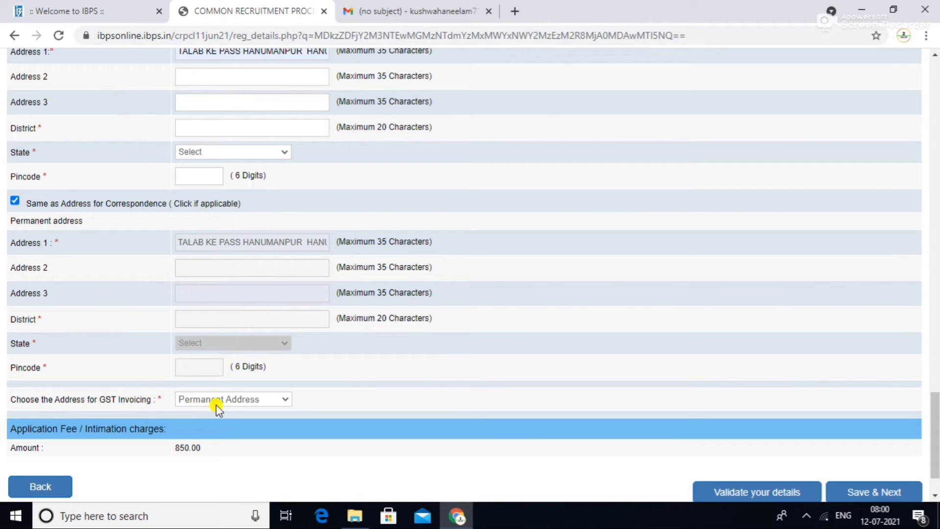
{"action": "left_click", "coordinate": [229, 396]}
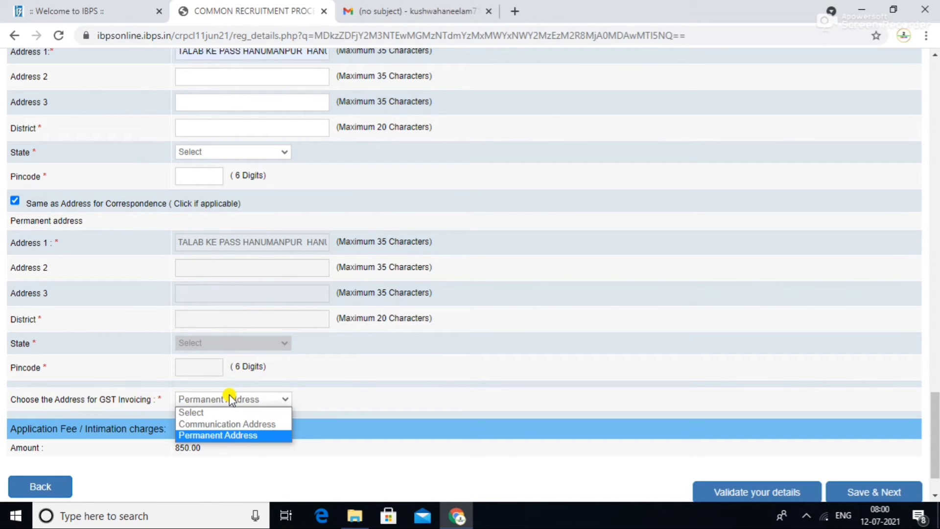
{"action": "left_click", "coordinate": [231, 437]}
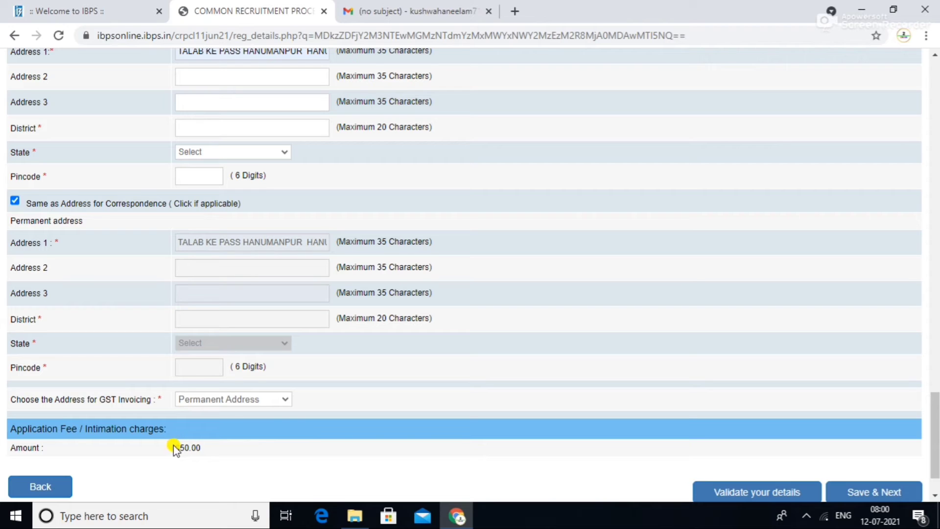
{"action": "scroll", "coordinate": [935, 446], "scroll_direction": "down", "scroll_amount": 2}
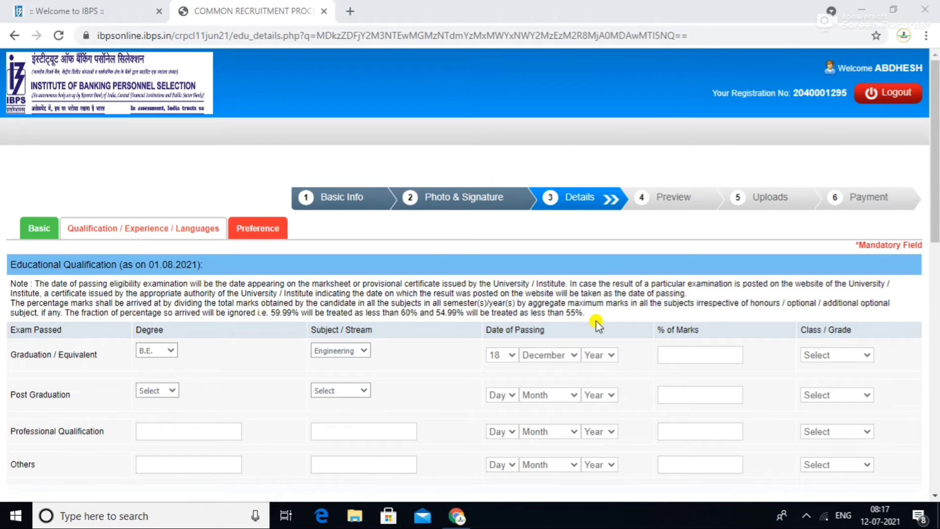
- Fill the graduation row: B.E. in Engineering, passing year, 78% marks and First Class
{"action": "left_click_drag", "start_coordinate": [936, 229], "coordinate": [935, 278]}
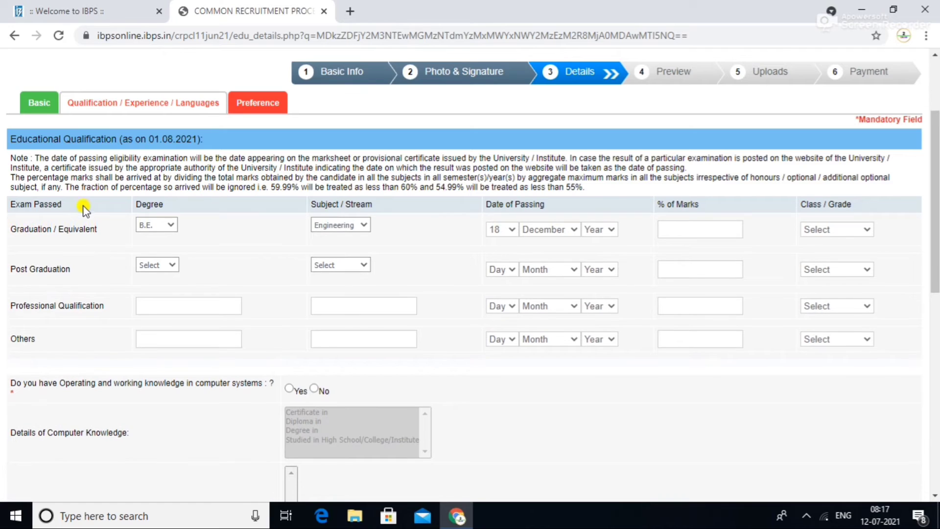
{"action": "left_click", "coordinate": [161, 227]}
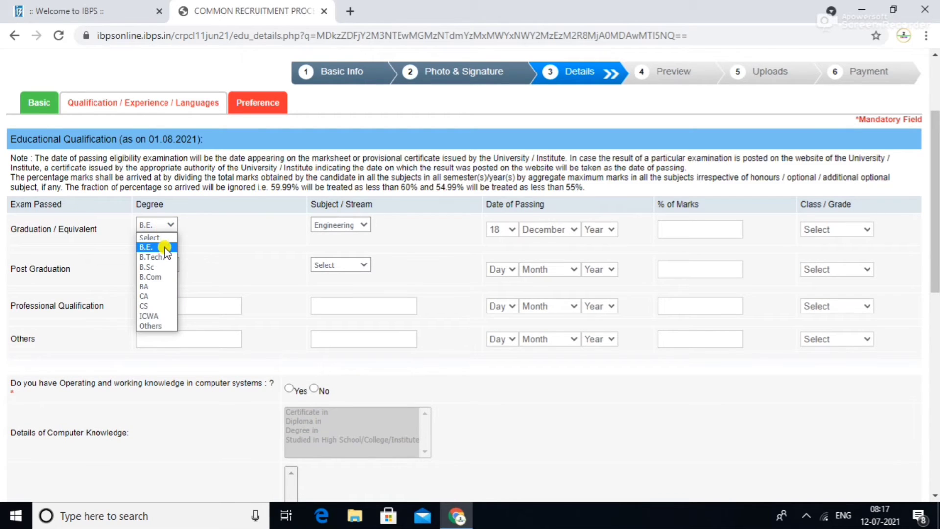
{"action": "left_click", "coordinate": [165, 248]}
{"action": "left_click", "coordinate": [351, 224]}
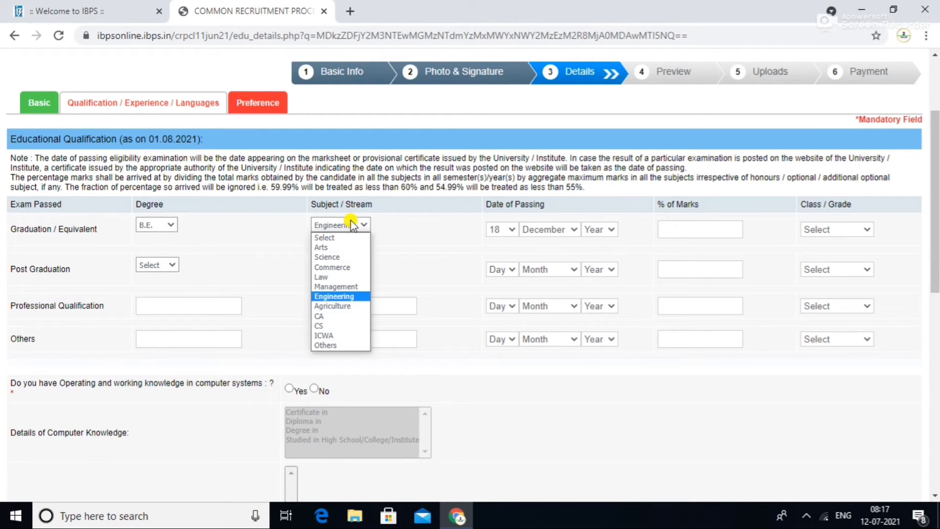
{"action": "left_click", "coordinate": [345, 296]}
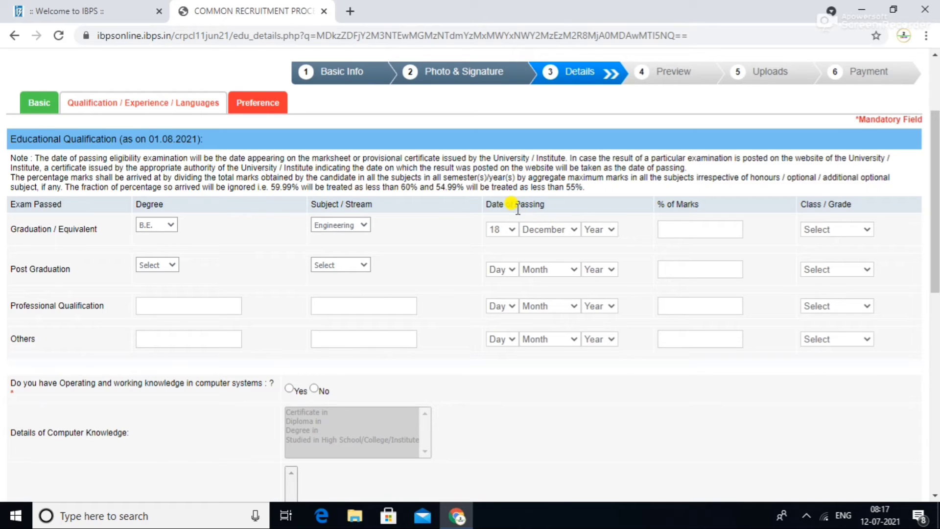
{"action": "left_click", "coordinate": [592, 231]}
{"action": "left_click", "coordinate": [598, 276]}
{"action": "left_click", "coordinate": [673, 228]}
{"action": "type", "text": "78"}
{"action": "left_click", "coordinate": [843, 230]}
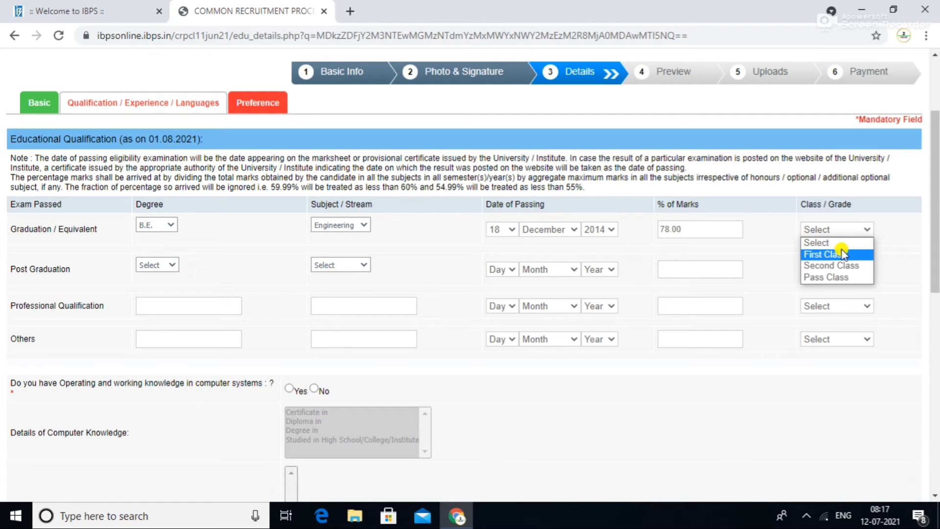
{"action": "left_click", "coordinate": [842, 255]}
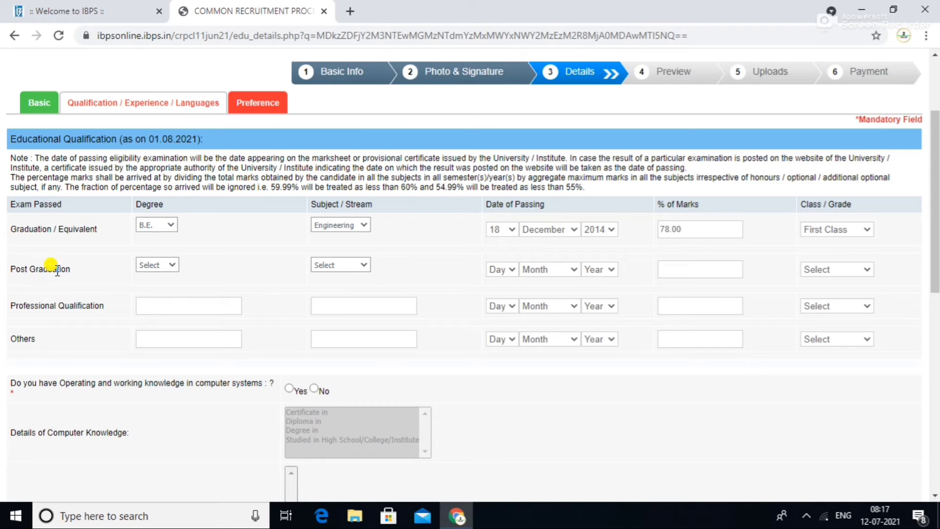
- Leave post graduation unchanged and choose 'Studied in High School/College/Institute' and 'I.T. as a Subject'
{"action": "left_click", "coordinate": [164, 264]}
{"action": "left_click", "coordinate": [163, 265]}
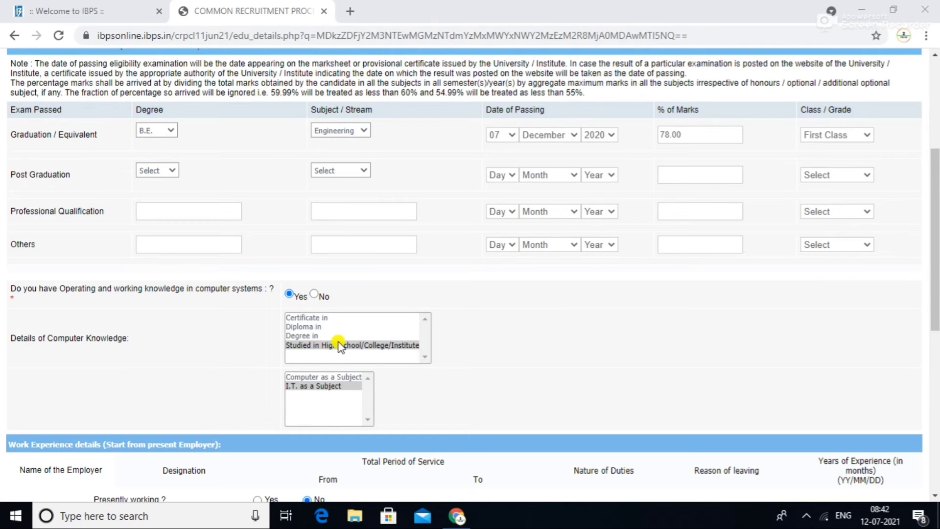
{"action": "left_click", "coordinate": [400, 347]}
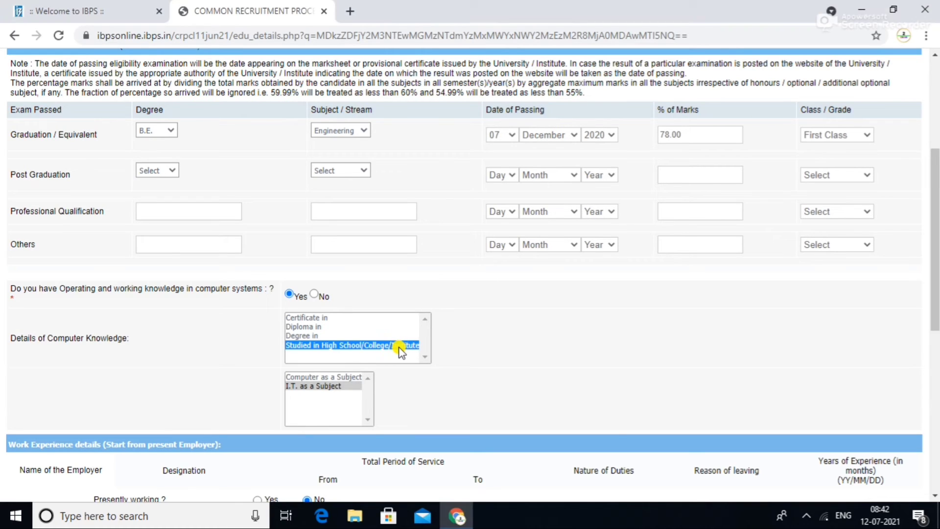
{"action": "left_click", "coordinate": [343, 387]}
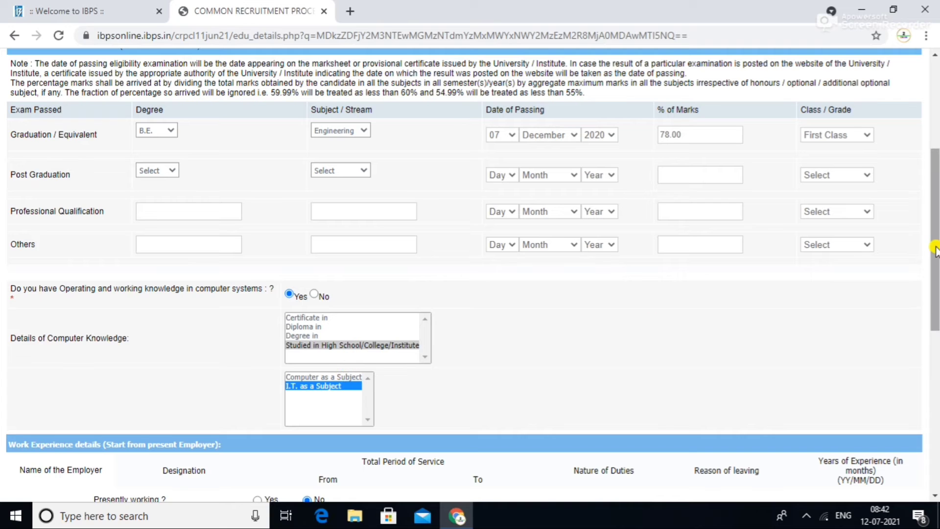
- Complete the HINDI language entry, validate the qualification details and save to reach bank preferences
{"action": "left_click_drag", "start_coordinate": [935, 247], "coordinate": [936, 393]}
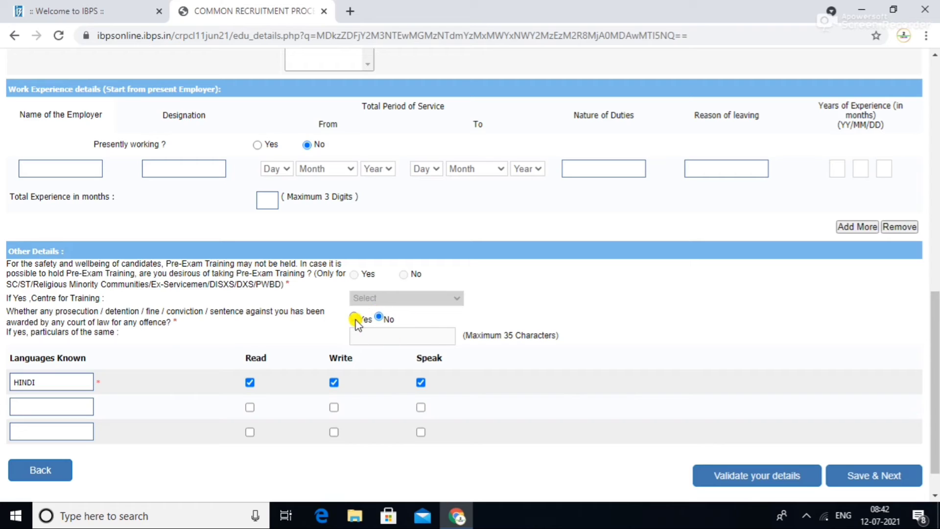
{"action": "left_click", "coordinate": [70, 380]}
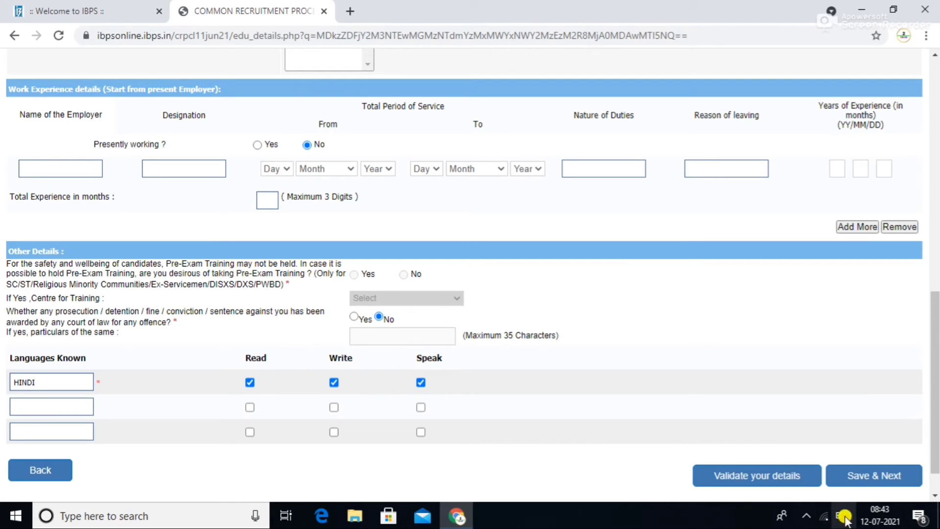
{"action": "left_click", "coordinate": [788, 479]}
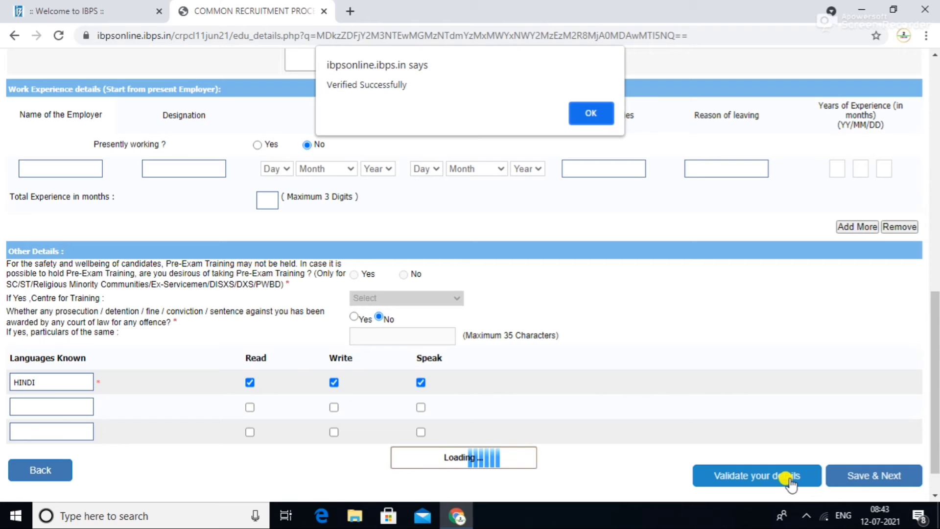
{"action": "left_click", "coordinate": [604, 109]}
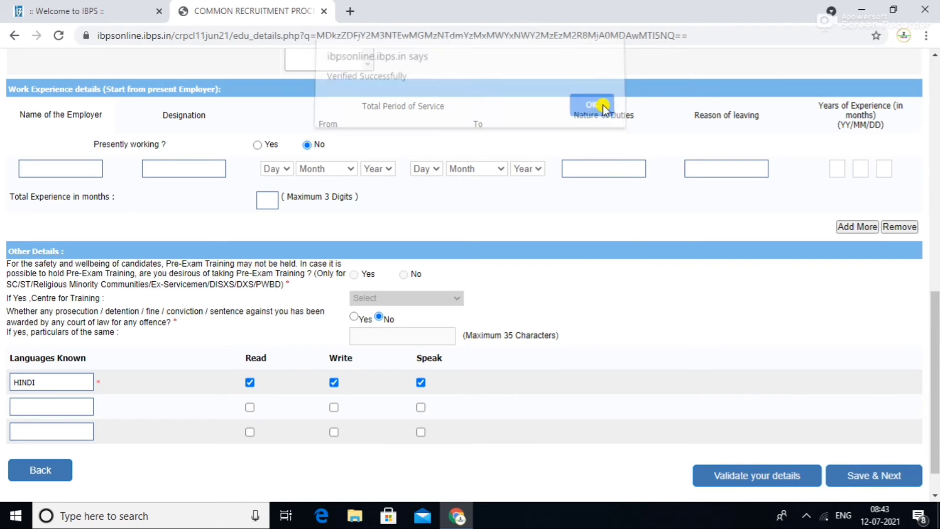
{"action": "left_click", "coordinate": [889, 482]}
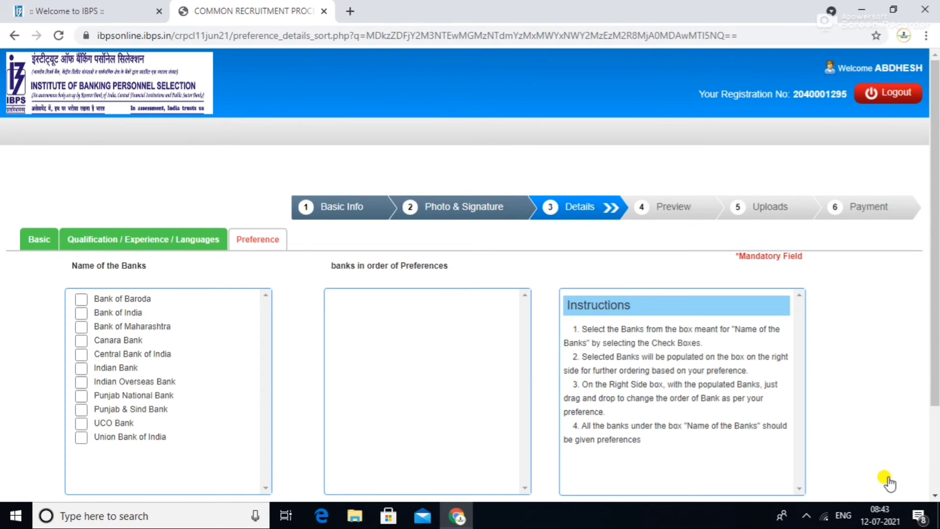
- Tick all eleven banks in order, from Bank of Baroda first to UCO Bank last
{"action": "scroll", "coordinate": [576, 382], "scroll_direction": "down", "scroll_amount": 2}
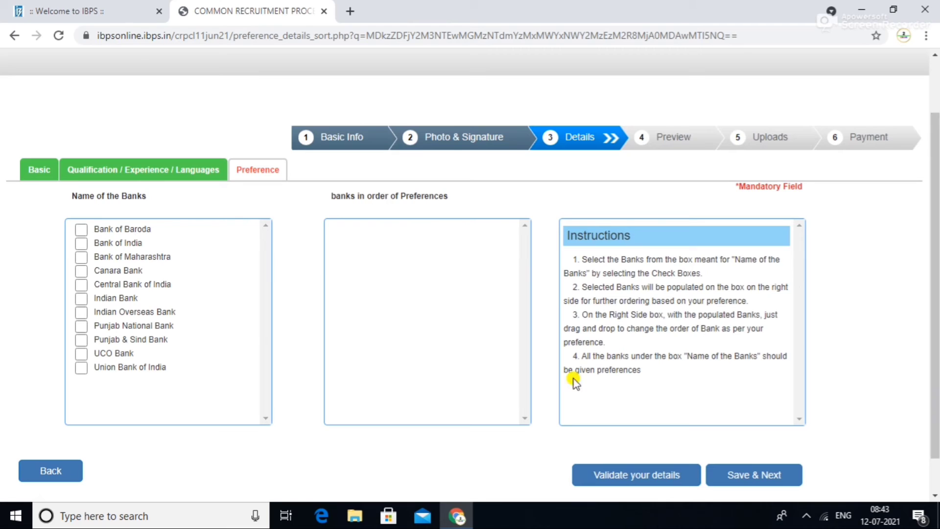
{"action": "left_click", "coordinate": [82, 229]}
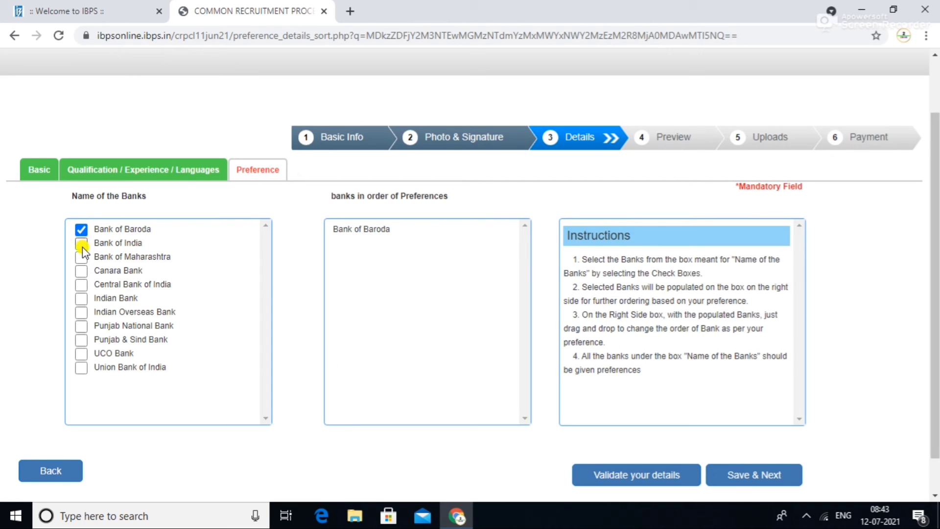
{"action": "left_click", "coordinate": [82, 245]}
{"action": "left_click", "coordinate": [82, 270]}
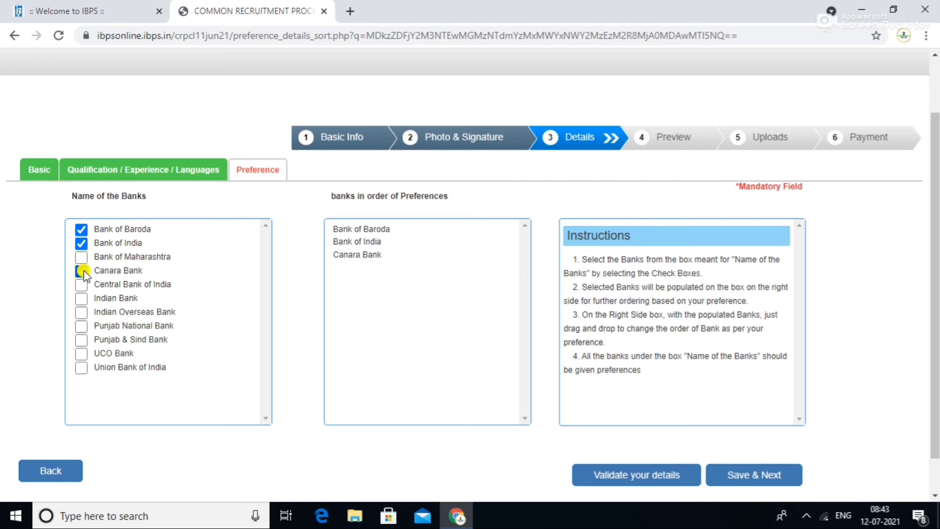
{"action": "left_click", "coordinate": [81, 256]}
{"action": "left_click", "coordinate": [81, 298]}
{"action": "left_click", "coordinate": [82, 339]}
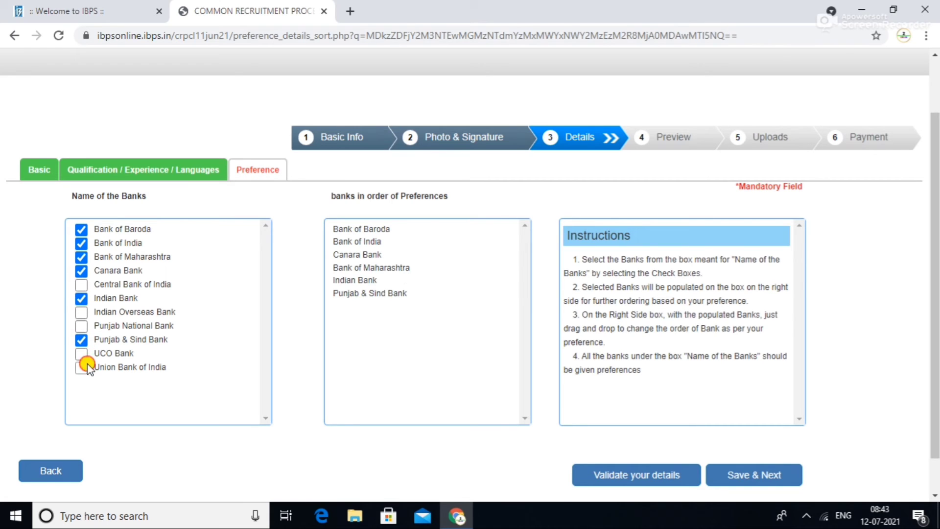
{"action": "left_click", "coordinate": [84, 367]}
{"action": "left_click", "coordinate": [82, 285]}
{"action": "left_click", "coordinate": [82, 312]}
{"action": "left_click", "coordinate": [82, 326]}
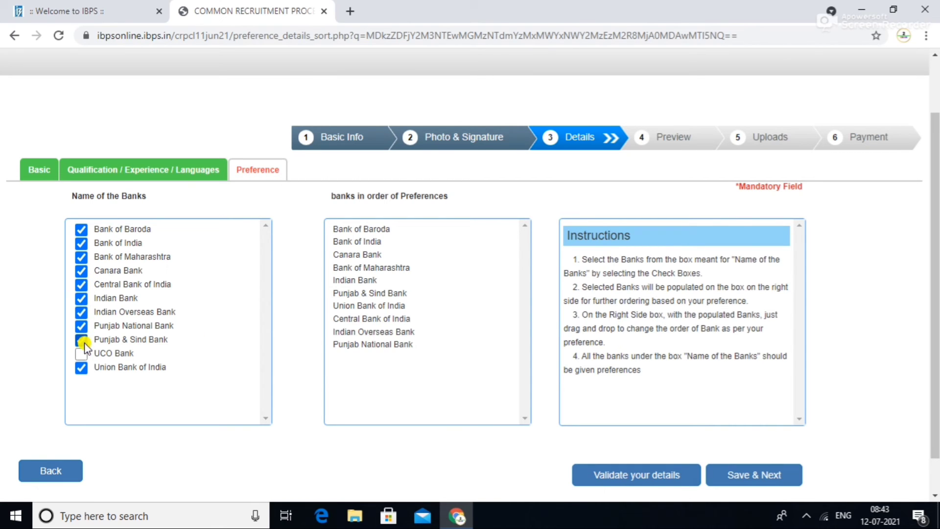
{"action": "left_click", "coordinate": [81, 353]}
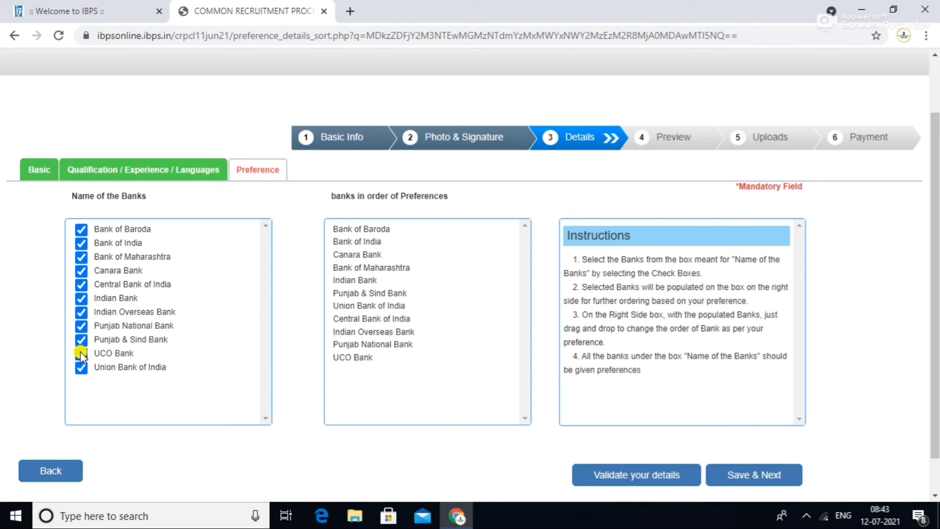
- Validate the bank preference list and save it to open the preview
{"action": "left_click", "coordinate": [594, 481]}
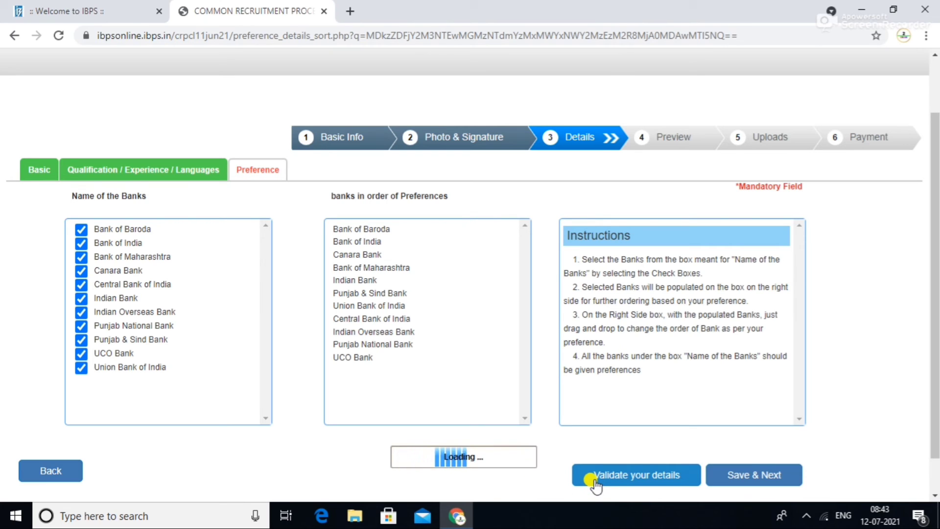
{"action": "left_click", "coordinate": [591, 118]}
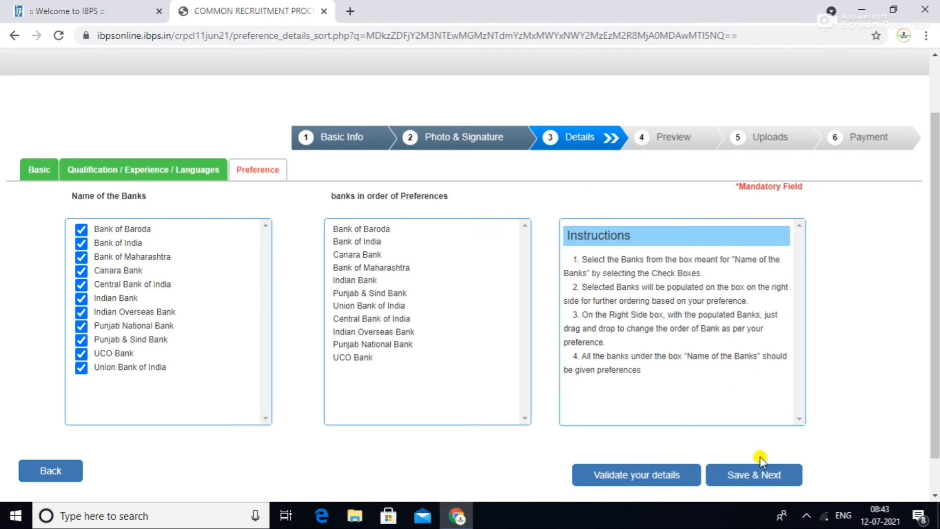
{"action": "left_click", "coordinate": [750, 475]}
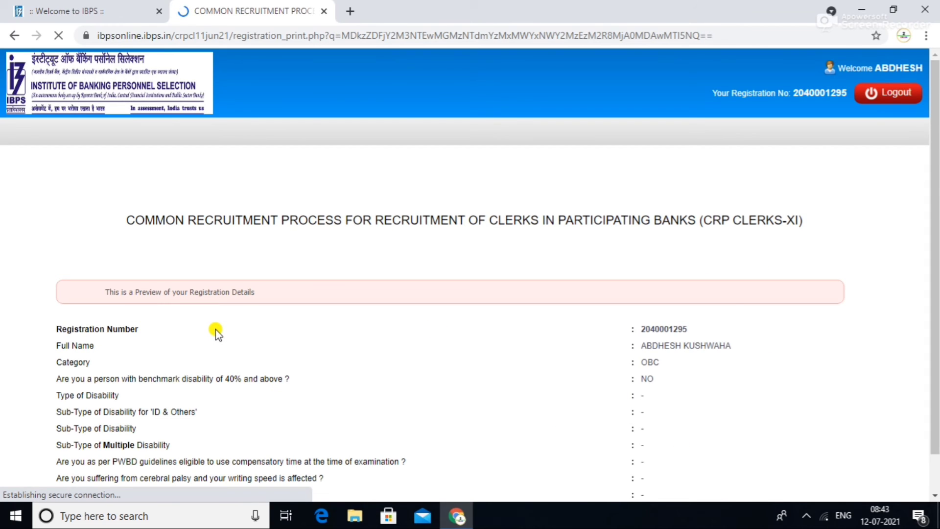
- Confirm the photo and signature, then tick 'I Agree' and the name-matches-ID-proof declaration
{"action": "scroll", "coordinate": [935, 238], "scroll_direction": "down", "scroll_amount": 4}
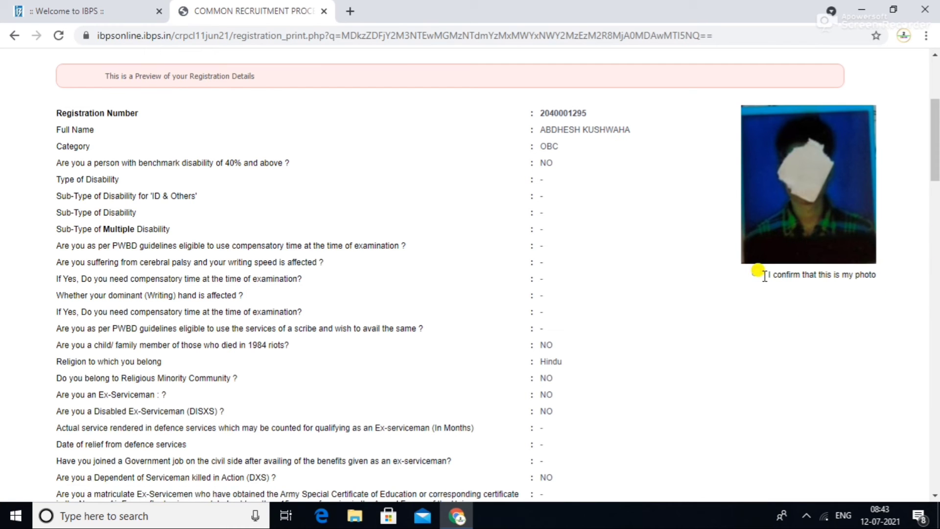
{"action": "left_click", "coordinate": [759, 275]}
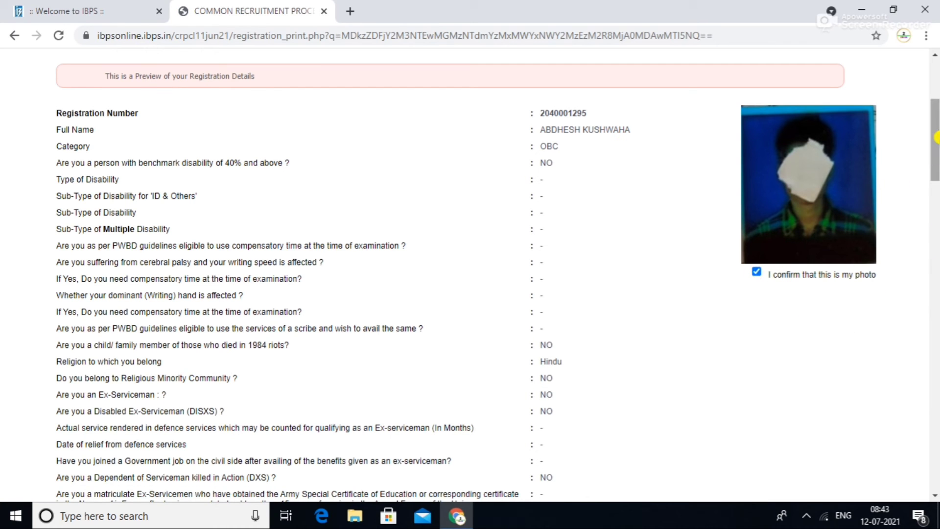
{"action": "left_click_drag", "start_coordinate": [935, 142], "coordinate": [935, 447]}
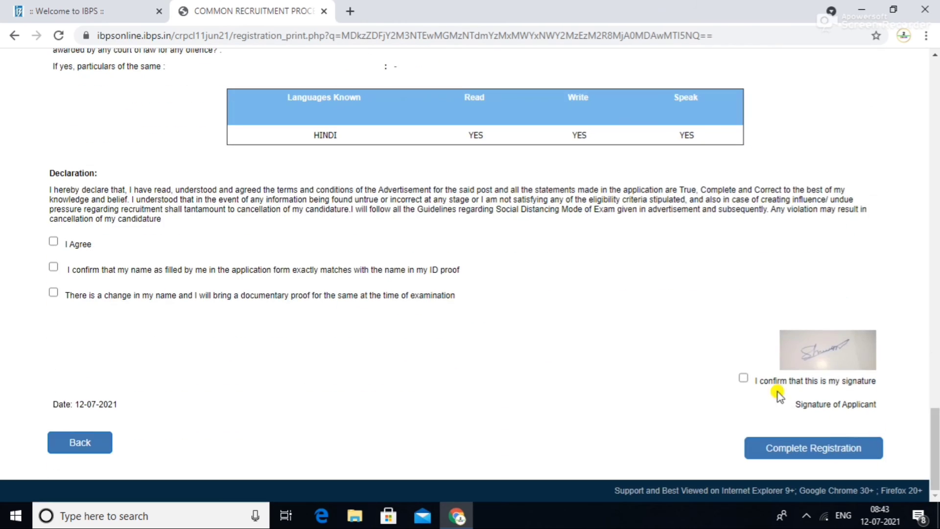
{"action": "left_click", "coordinate": [743, 378]}
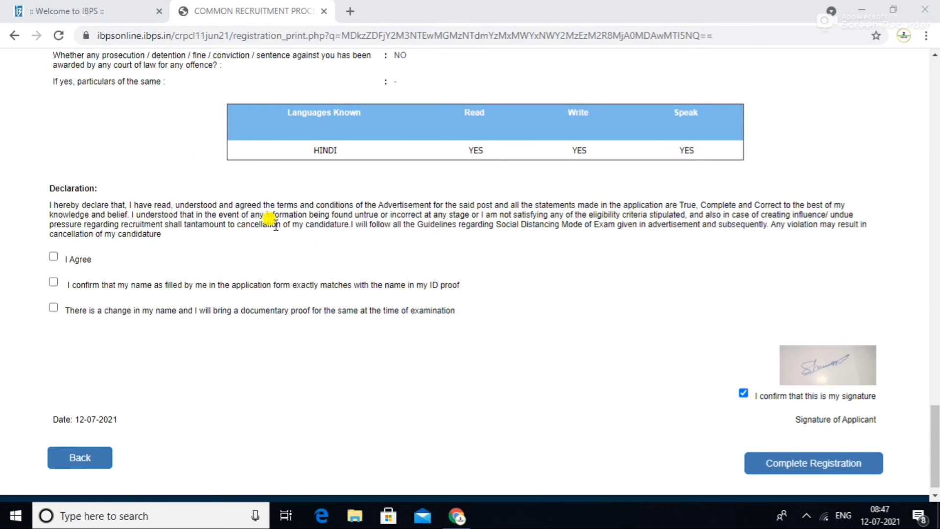
{"action": "left_click", "coordinate": [54, 258]}
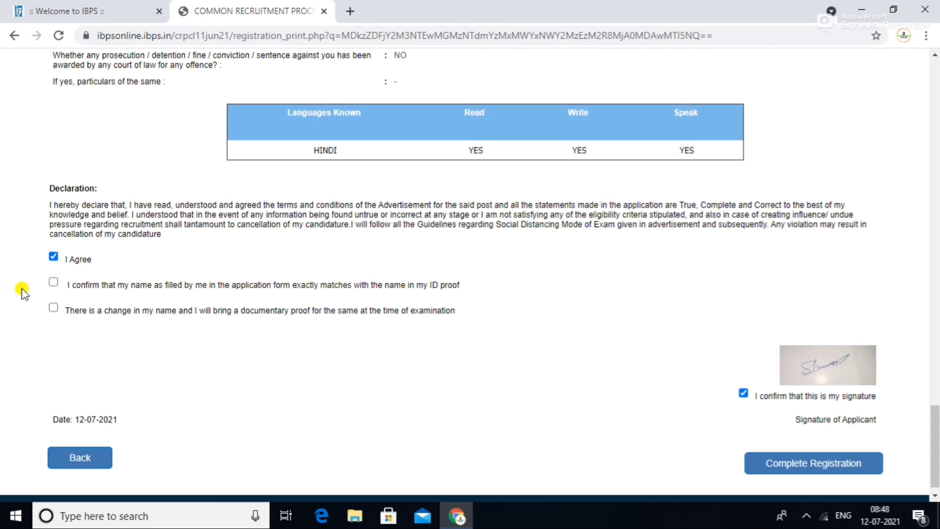
{"action": "left_click", "coordinate": [54, 284]}
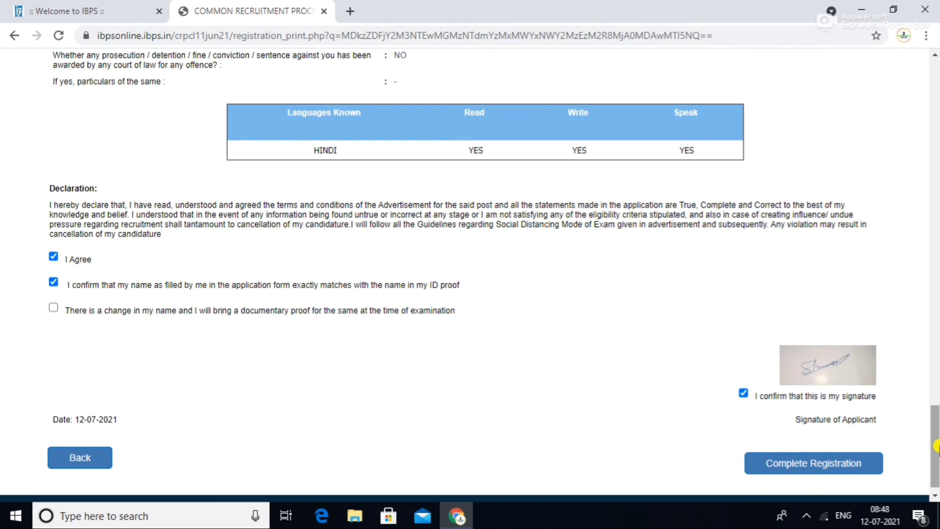
{"action": "left_click_drag", "start_coordinate": [935, 450], "coordinate": [935, 480]}
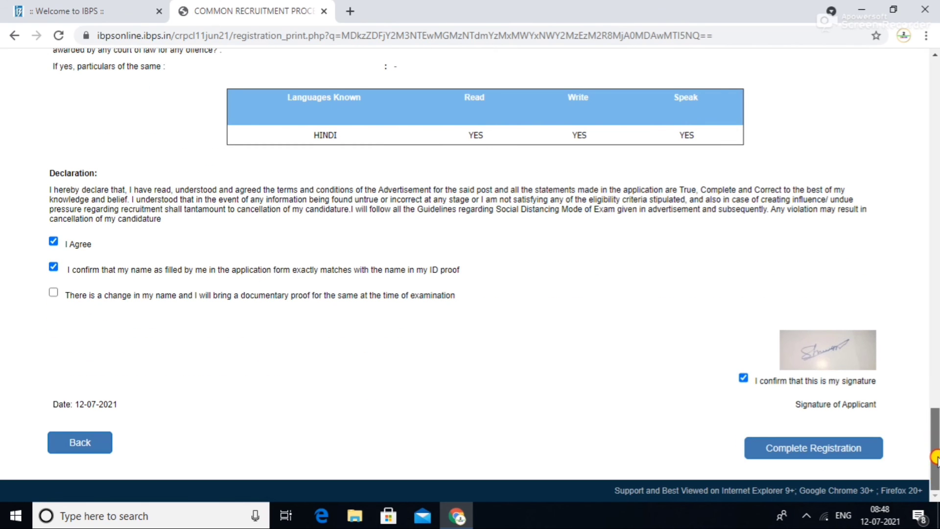
{"action": "mouse_move", "coordinate": [935, 479]}
{"action": "left_mouse_down"}
{"action": "mouse_move", "coordinate": [934, 466]}
{"action": "mouse_move", "coordinate": [936, 482]}
{"action": "left_mouse_up"}
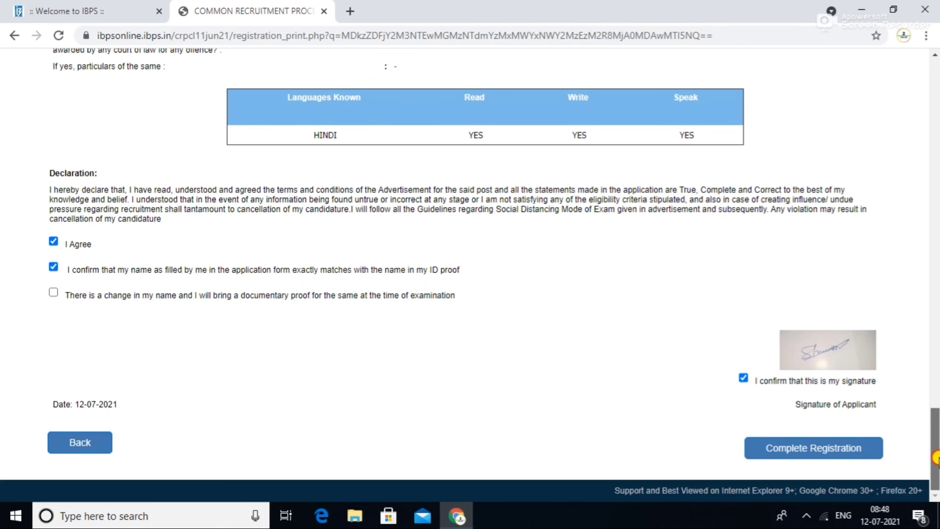
{"action": "left_click", "coordinate": [831, 451]}
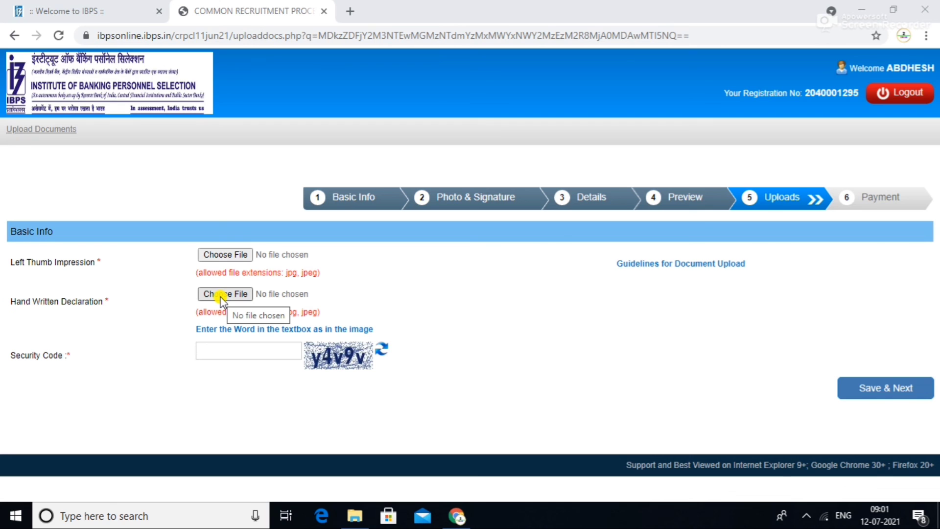
{"action": "left_click", "coordinate": [232, 256]}
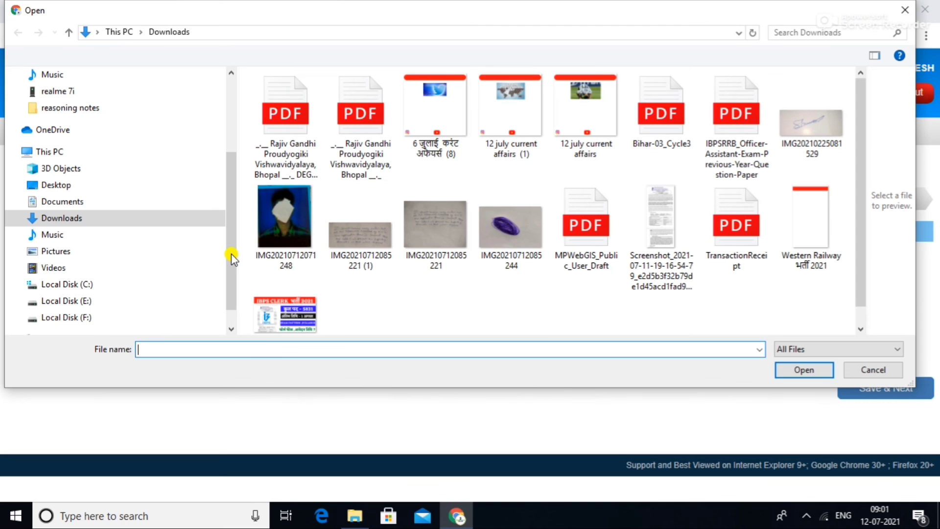
{"action": "left_click", "coordinate": [493, 257]}
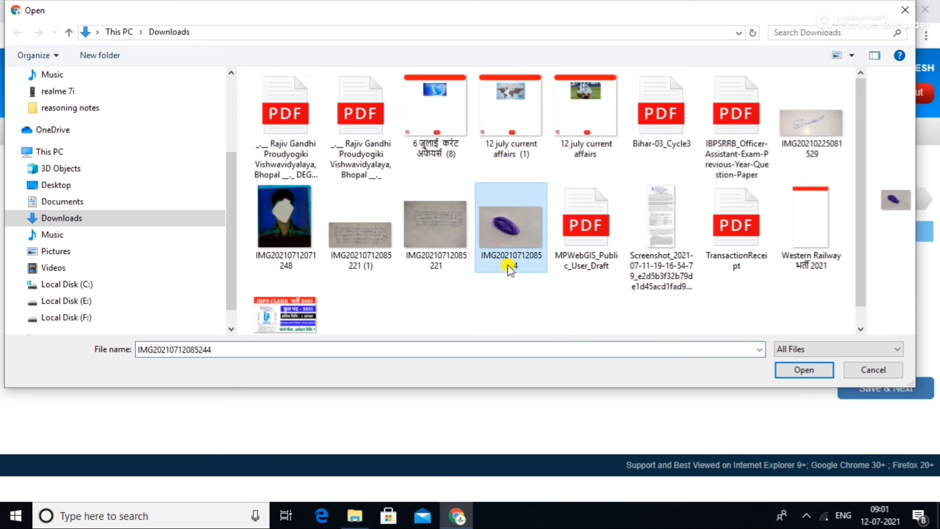
{"action": "left_click", "coordinate": [793, 370]}
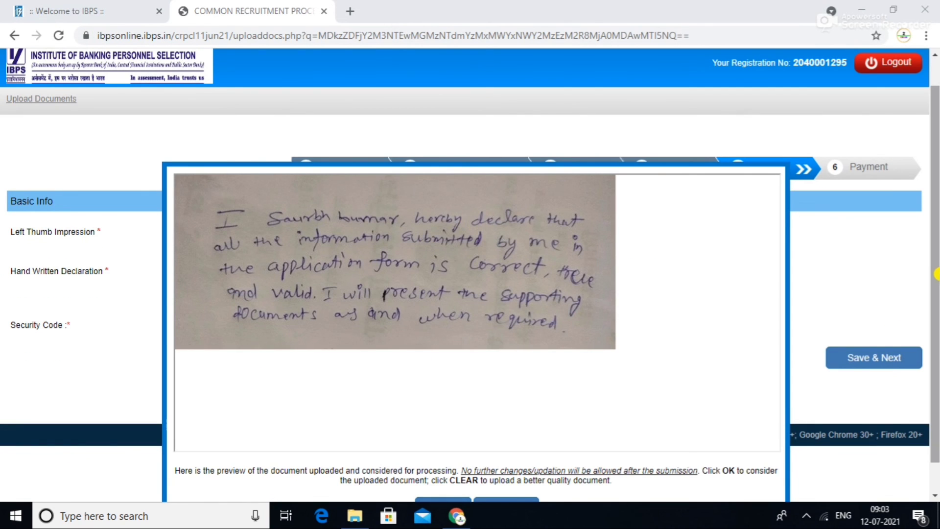
- Accept the handwritten declaration preview and enter the security code
{"action": "scroll", "coordinate": [936, 337], "scroll_direction": "down", "scroll_amount": 1}
{"action": "left_click", "coordinate": [448, 475]}
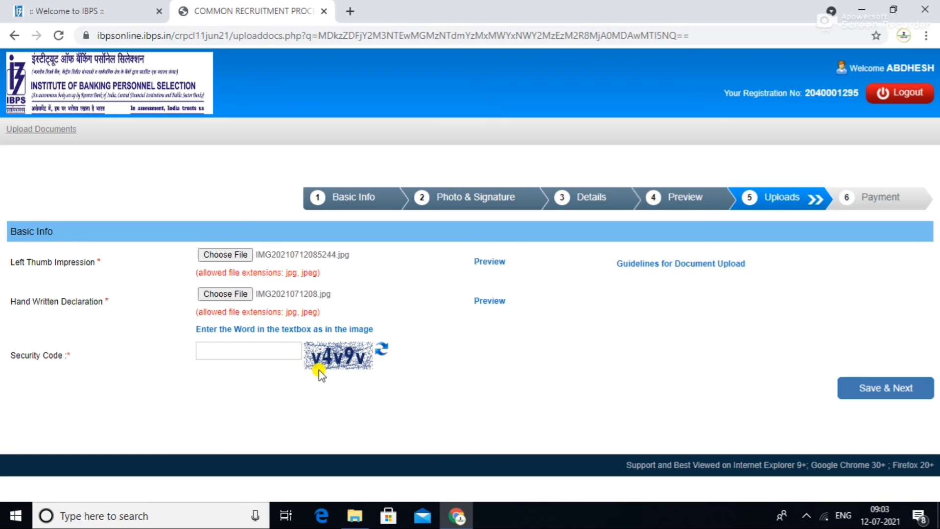
{"action": "left_click", "coordinate": [251, 350]}
{"action": "type", "text": "ycv"}
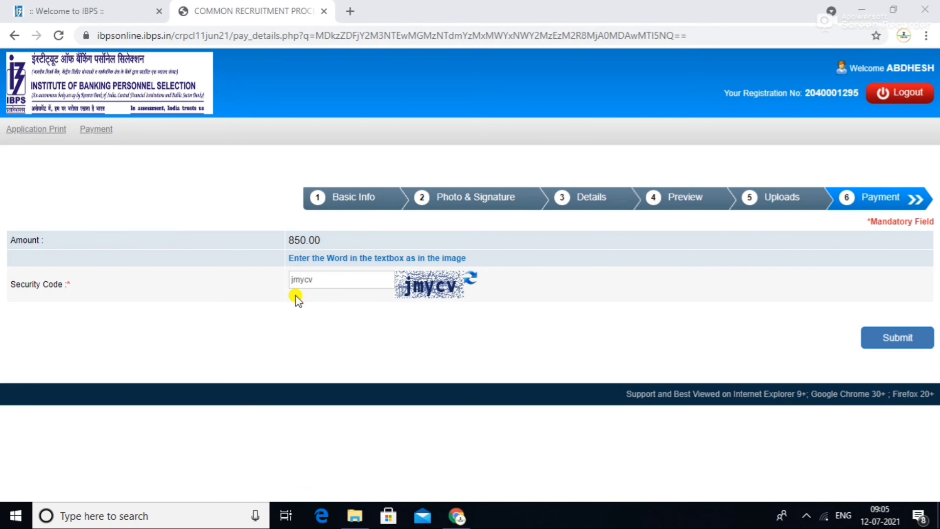
- Submit to open the BillDesk ₹850.00 gateway, then return to the CRP Clerks-XI login's Registration Number field
{"action": "left_click", "coordinate": [901, 337]}
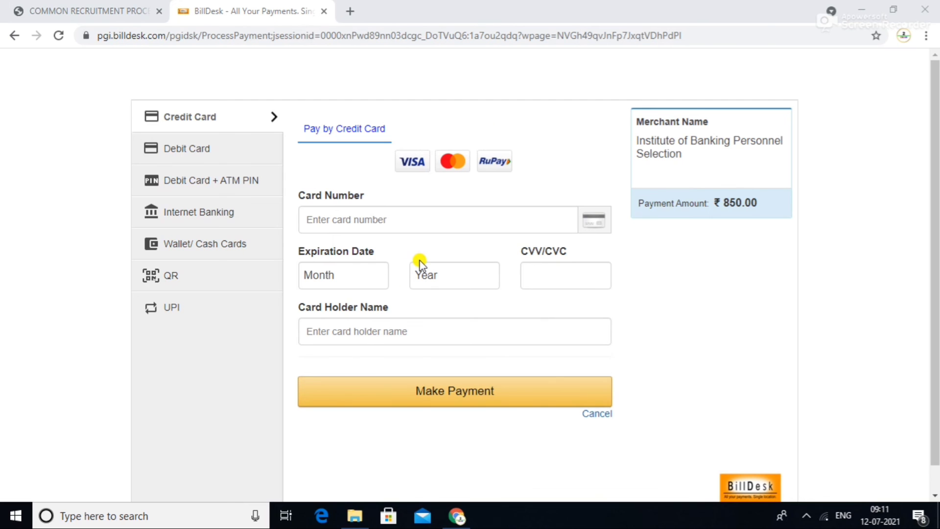
{"action": "left_click", "coordinate": [113, 11]}
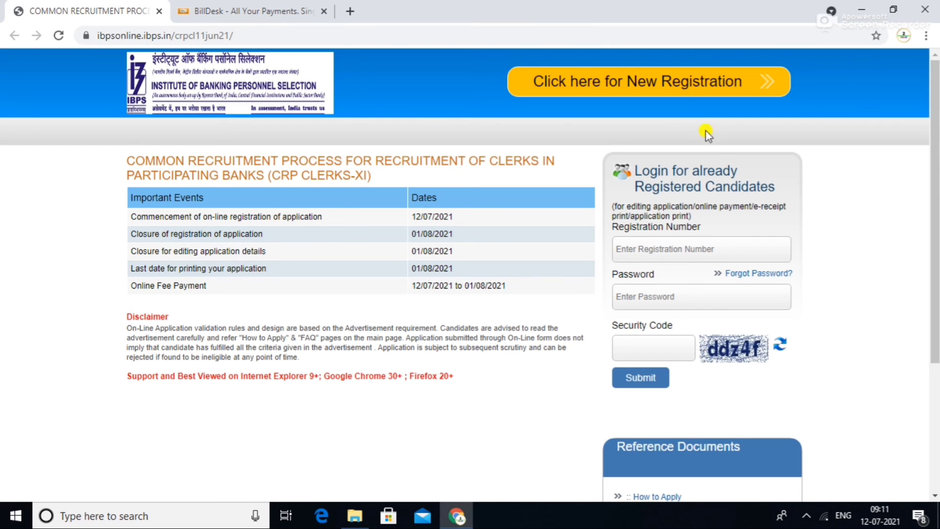
{"action": "left_click", "coordinate": [667, 250]}
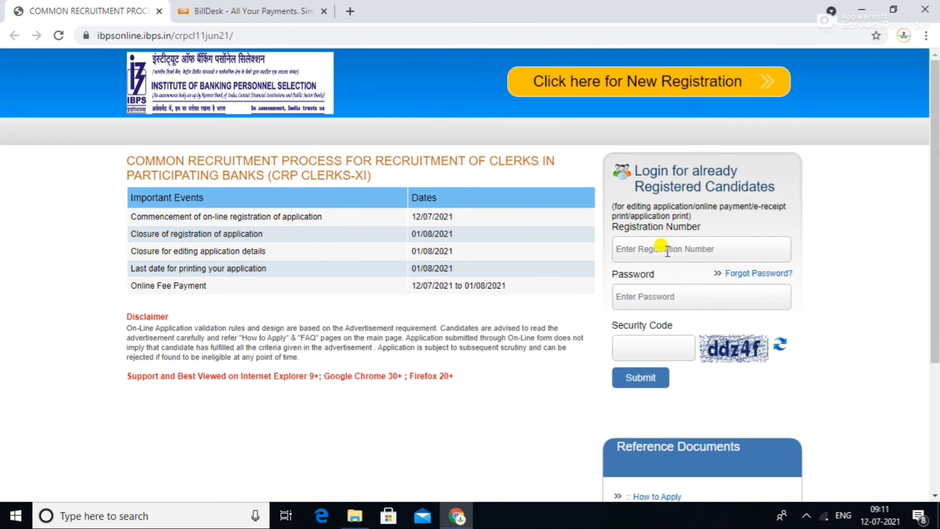